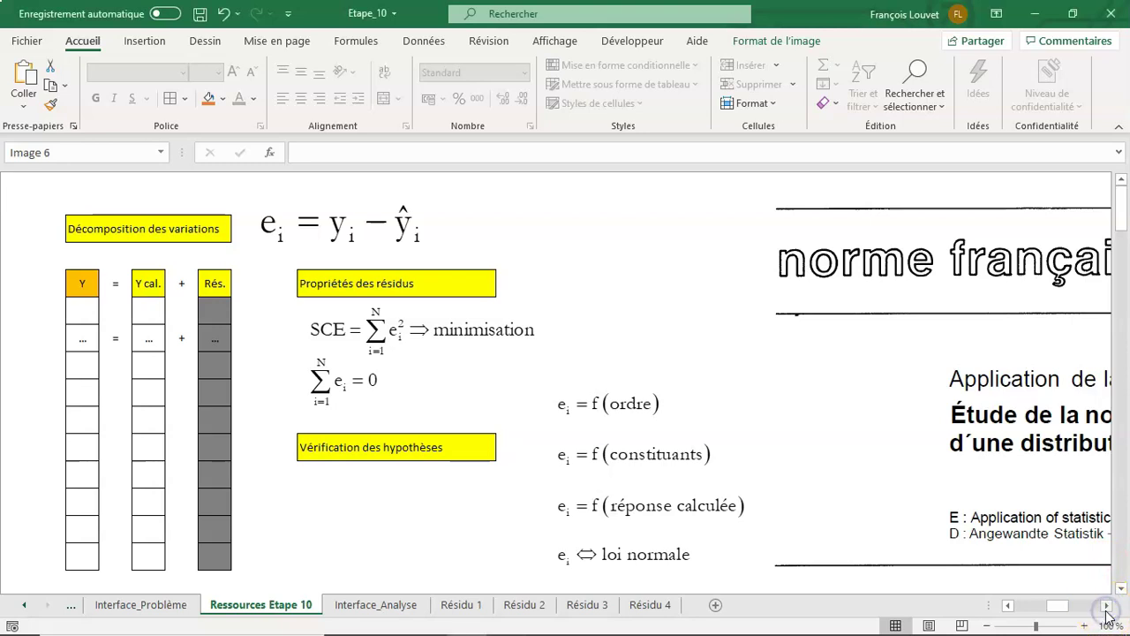
- Scroll the Ressources Etape 10 sheet right to show the NF X 06-050 cover and normality-check steps
left_click(1106, 606)
left_click_drag(1106, 605, 1104, 605)
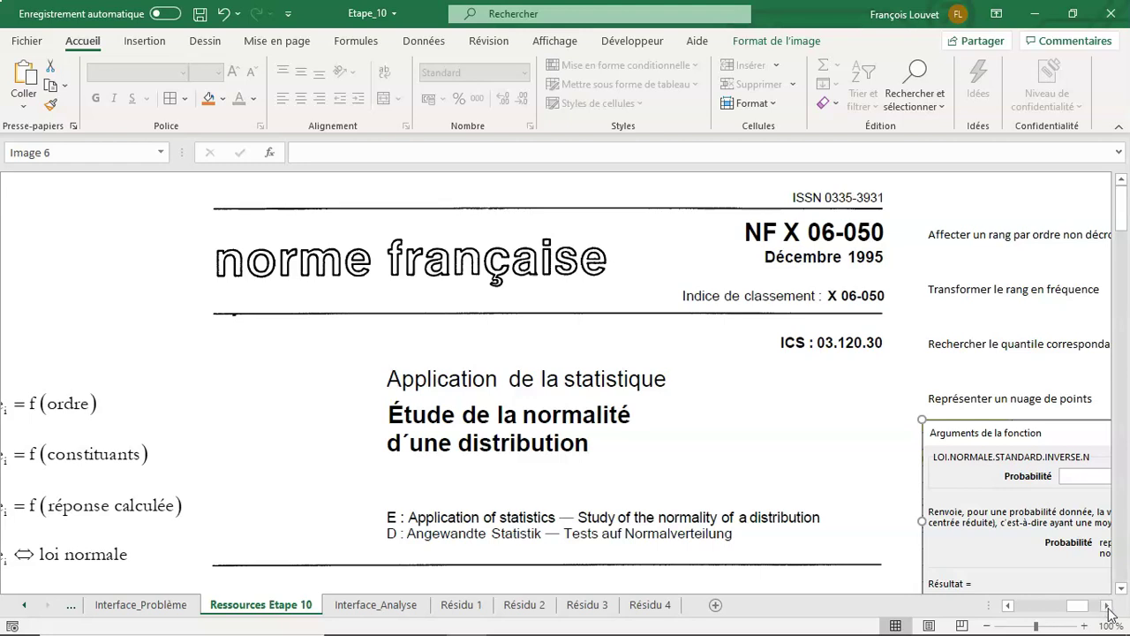
left_click(1109, 613)
left_click(1109, 611)
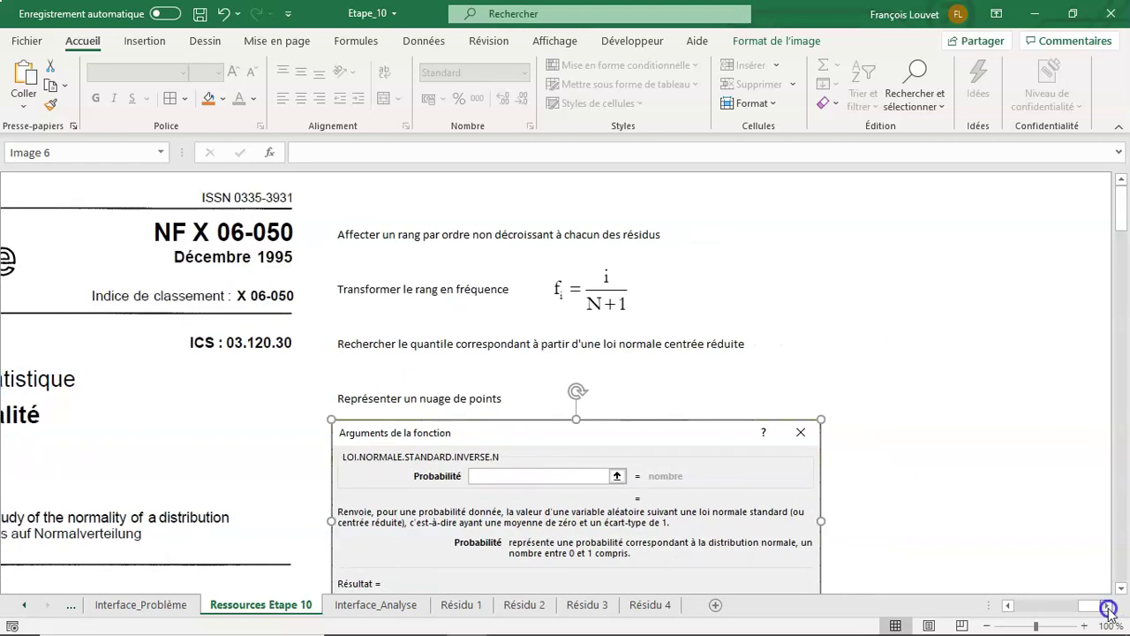
left_click(1109, 611)
left_click(1109, 611)
left_click(1109, 610)
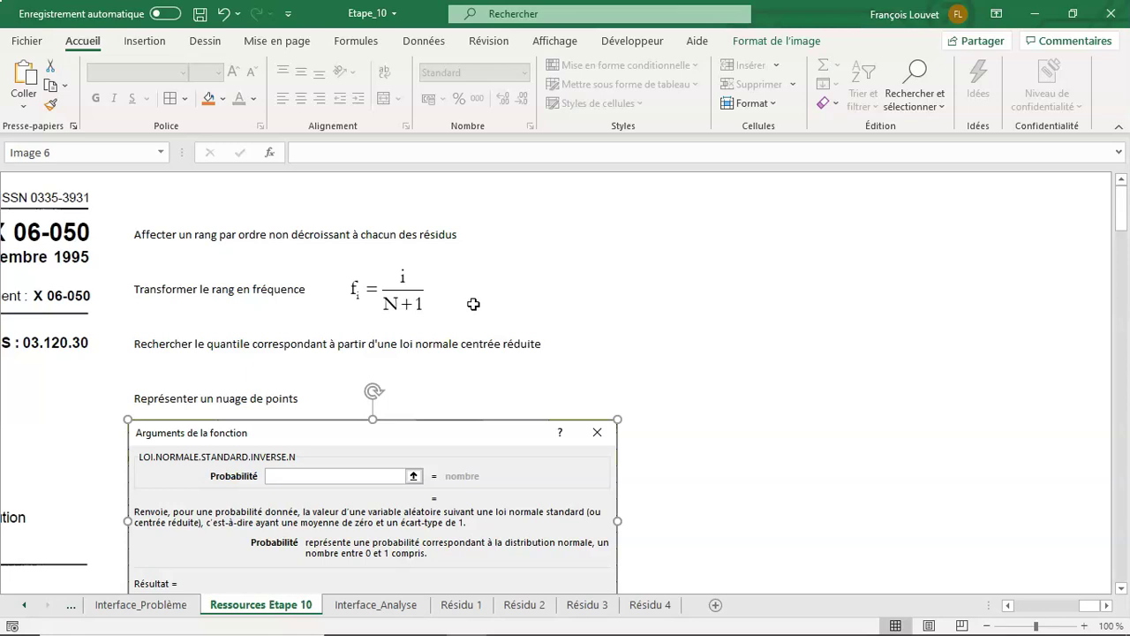
scroll(473, 304, "down", 1)
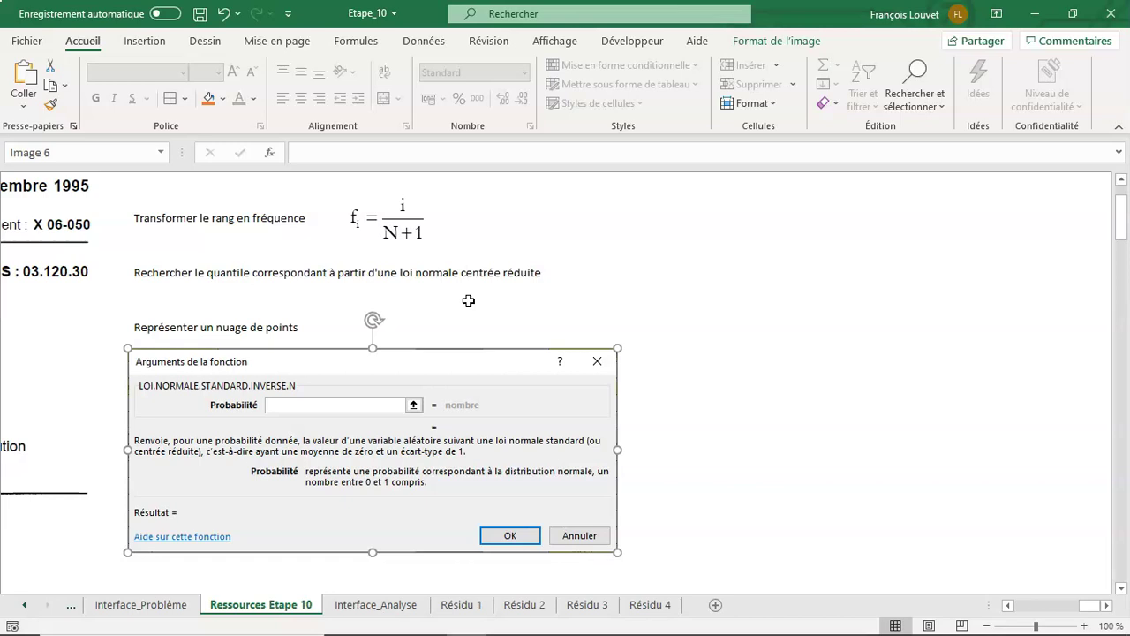
- On Interface_Analyse, fill CD14:CD28 with the array formula {=RESIDUS}
left_click(394, 606)
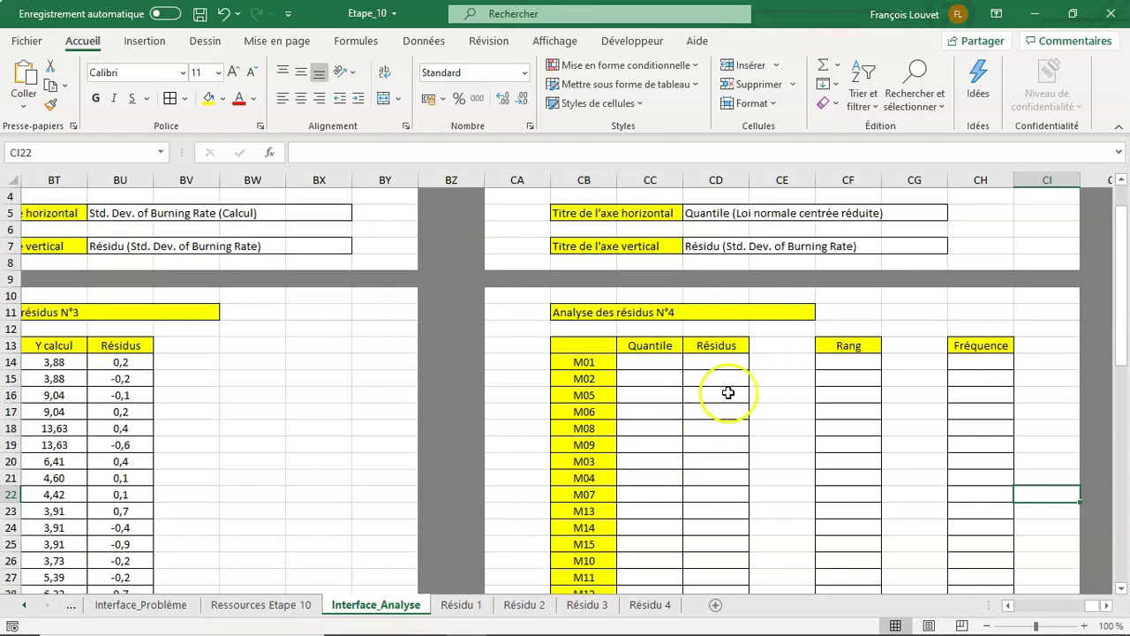
scroll(693, 380, "down", 1)
left_click_drag(710, 312, 706, 540)
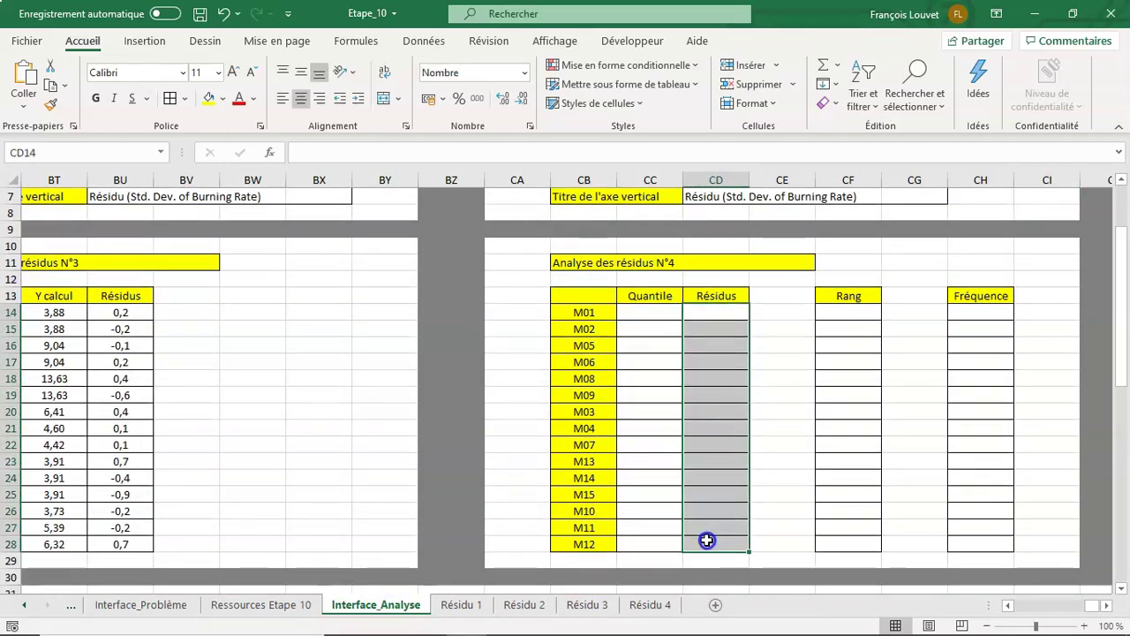
type("=")
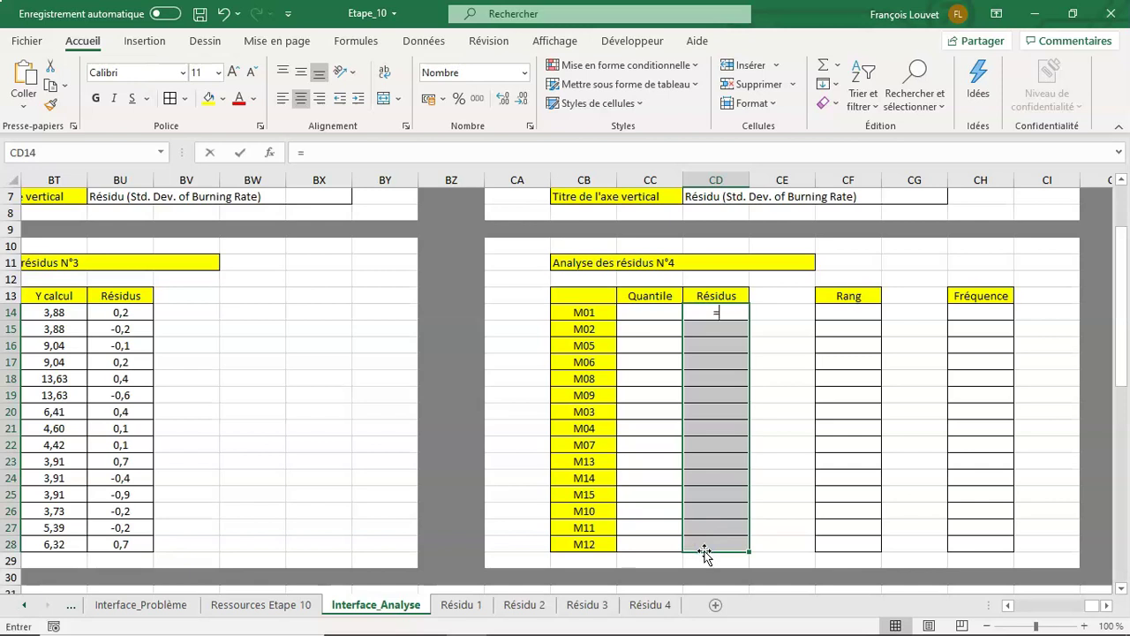
type("R")
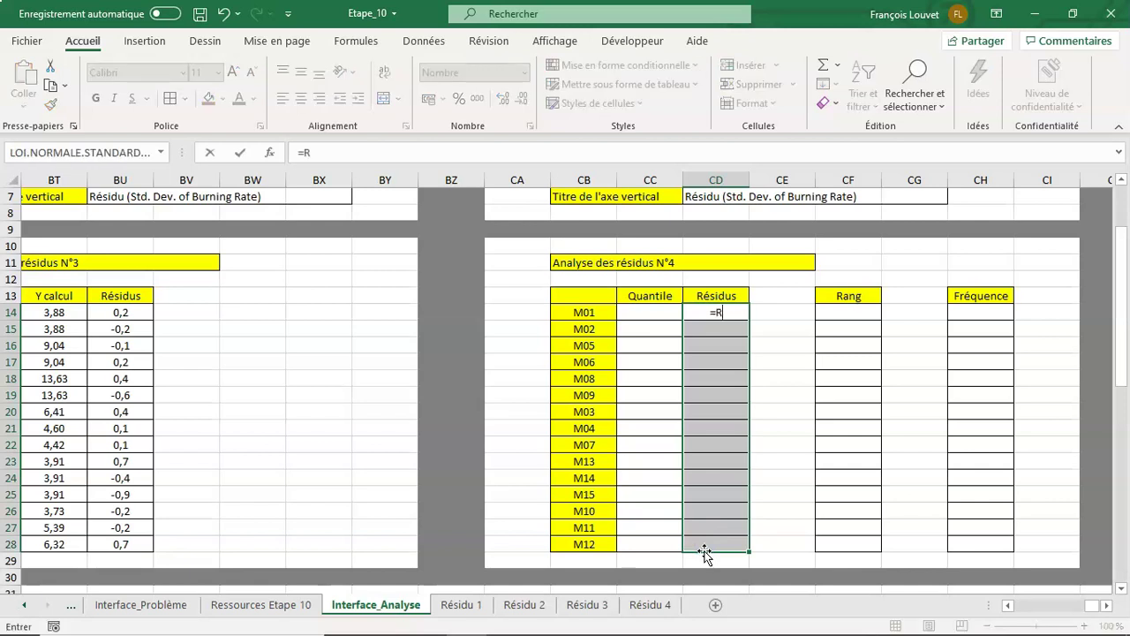
type("ESID")
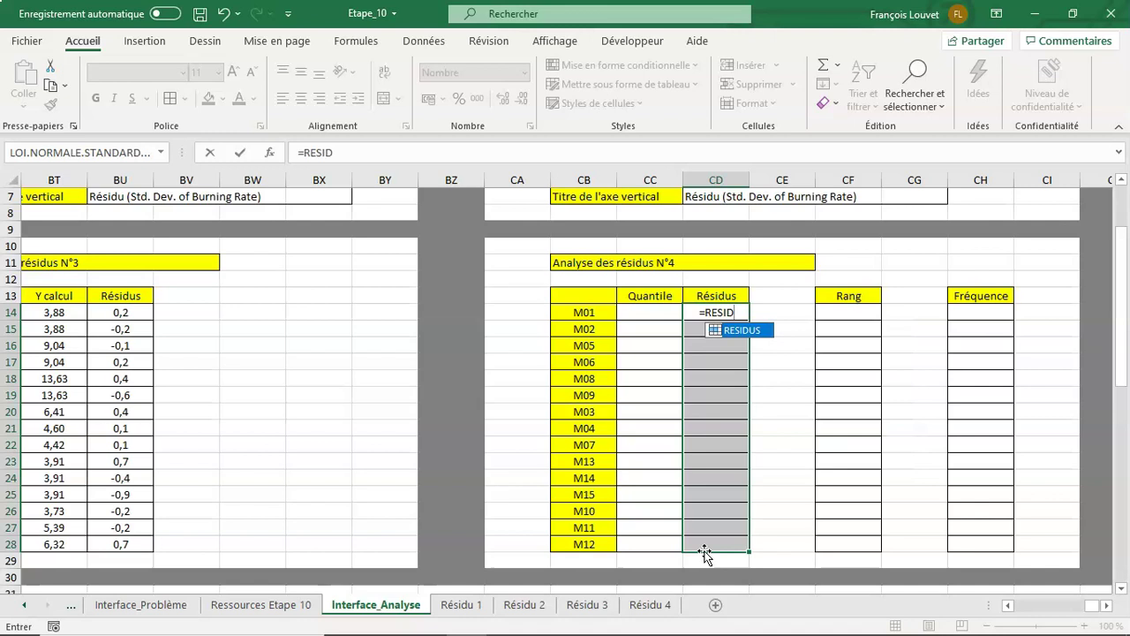
type("US")
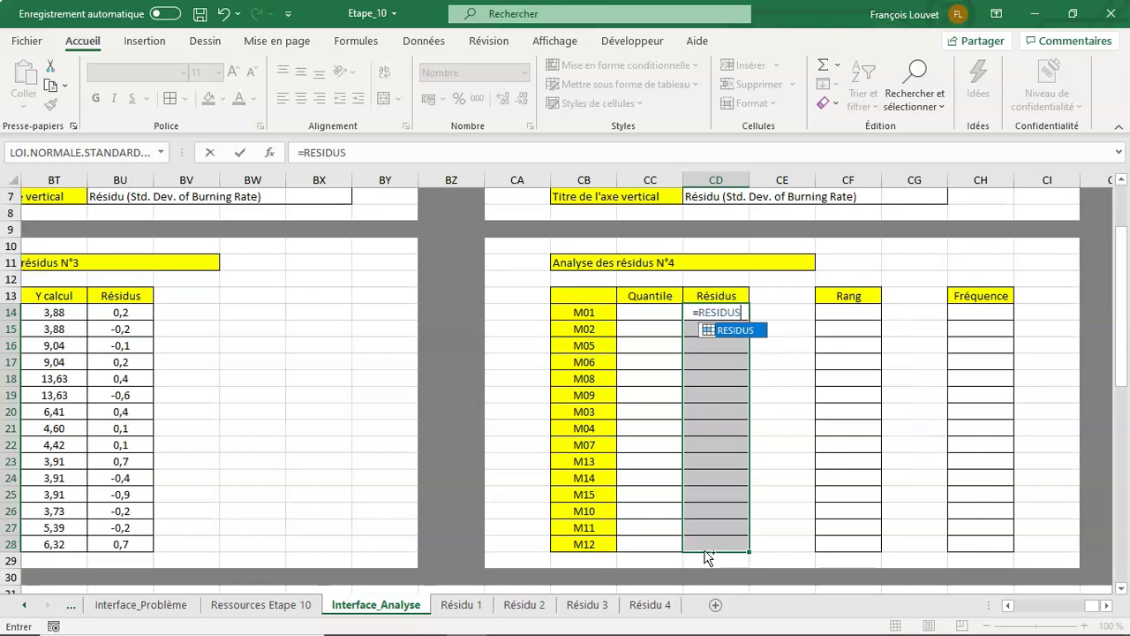
key("ctrl+shift+Return")
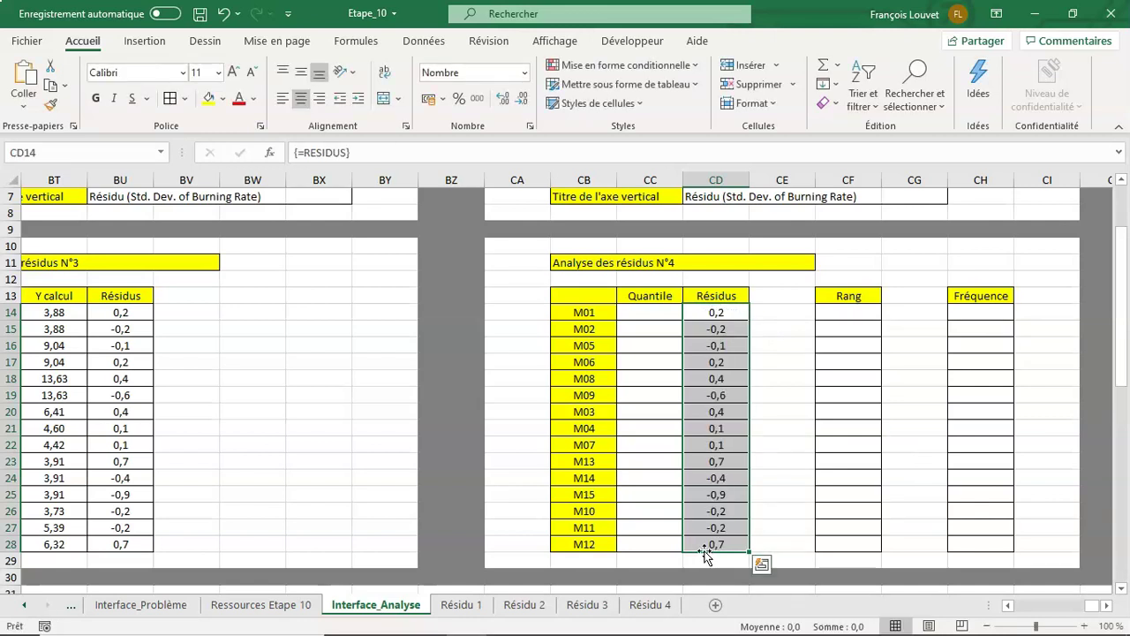
- Start an EQUATION.RANG function in the first Rang cell, CF14
left_click(831, 313)
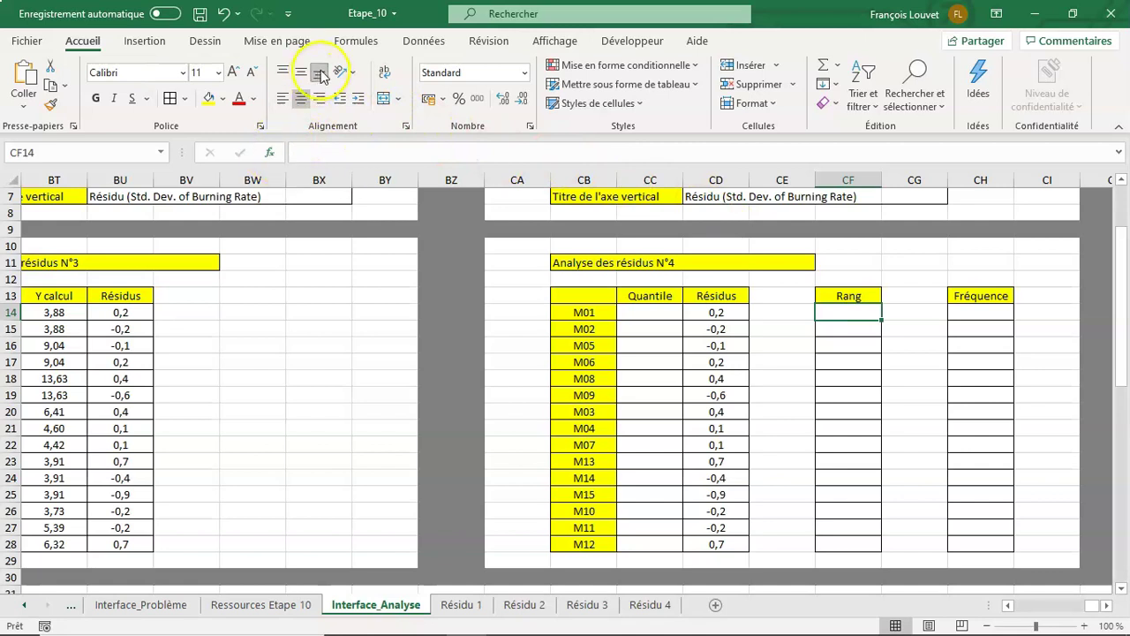
left_click(354, 42)
left_click(27, 77)
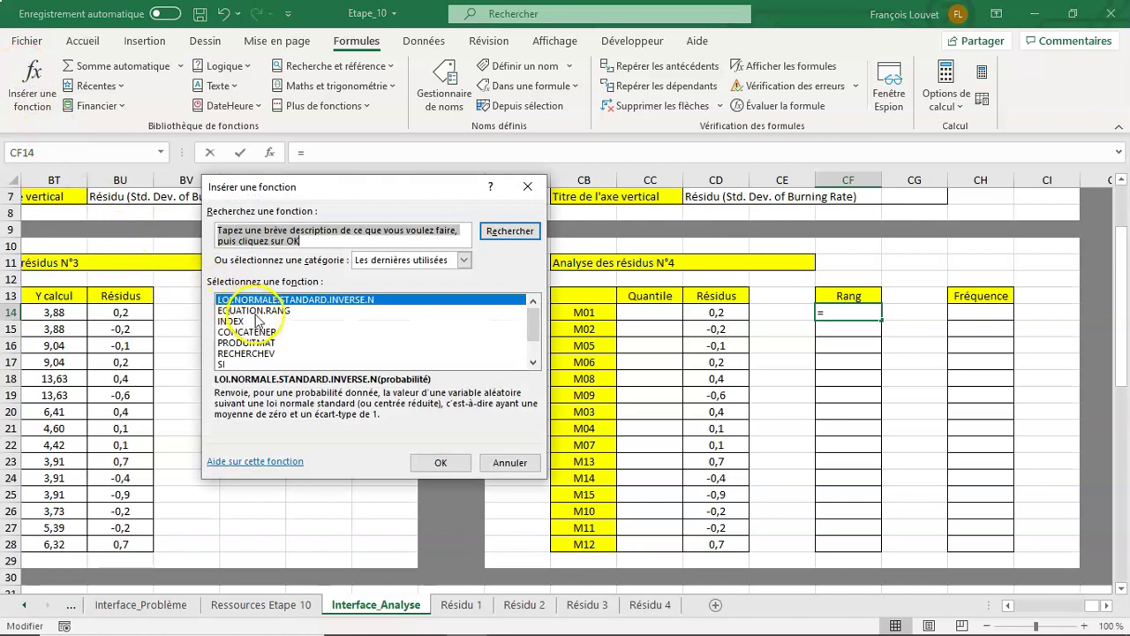
left_click(255, 310)
left_click(441, 462)
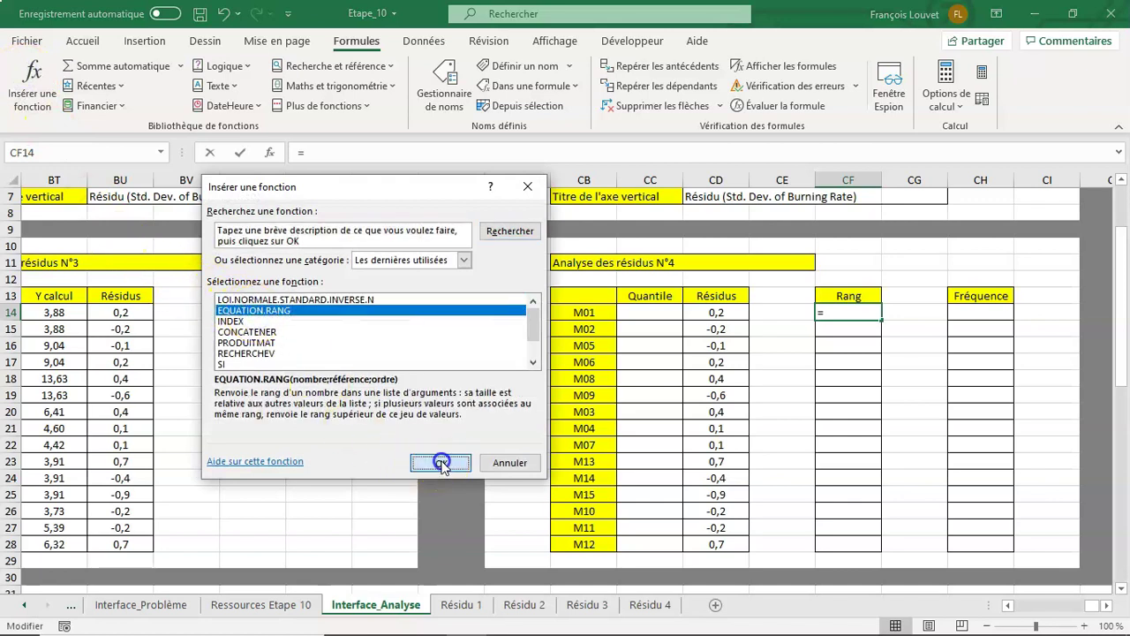
left_click_drag(398, 434, 346, 474)
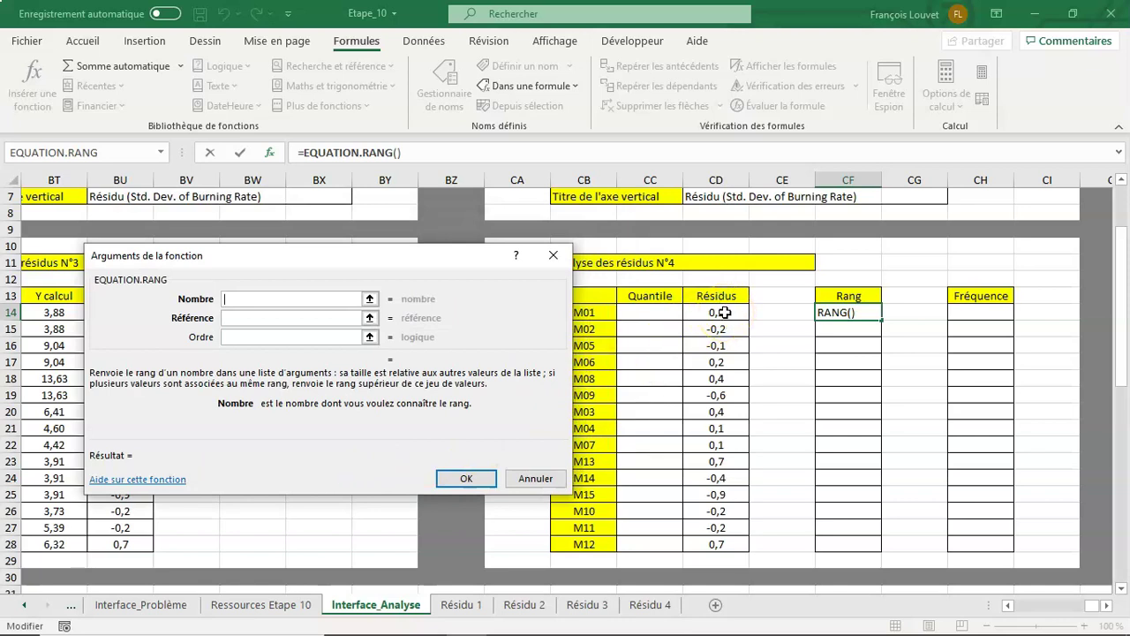
- Rank CD14 within RESIDUS in ascending order (1) and copy the formula down to CF28
left_click(723, 313)
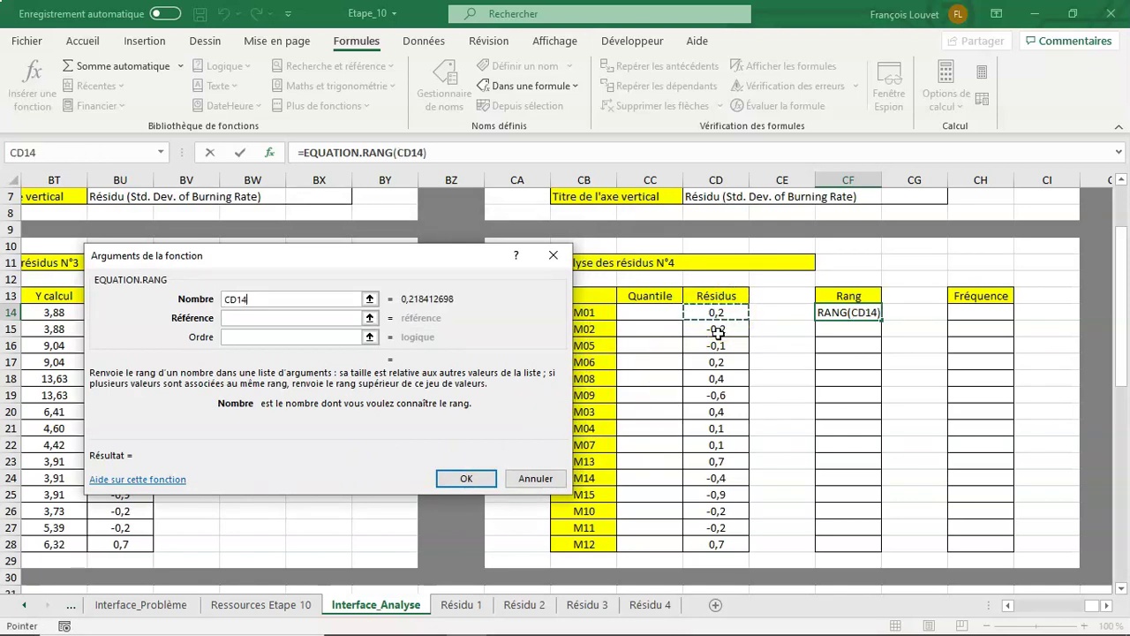
left_click(274, 318)
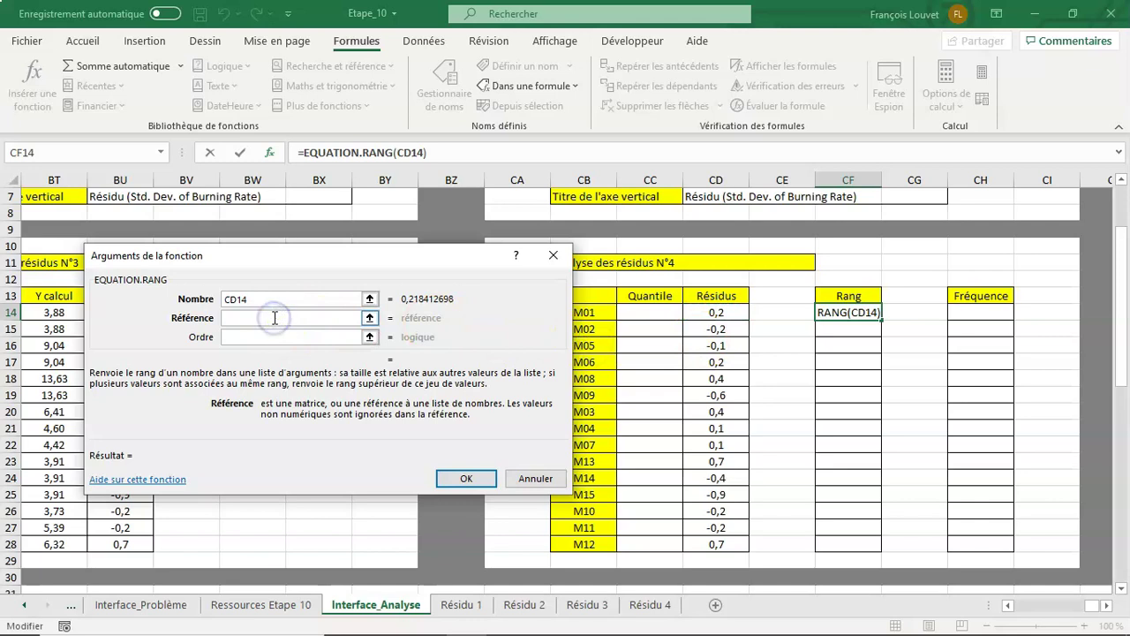
type("RESID")
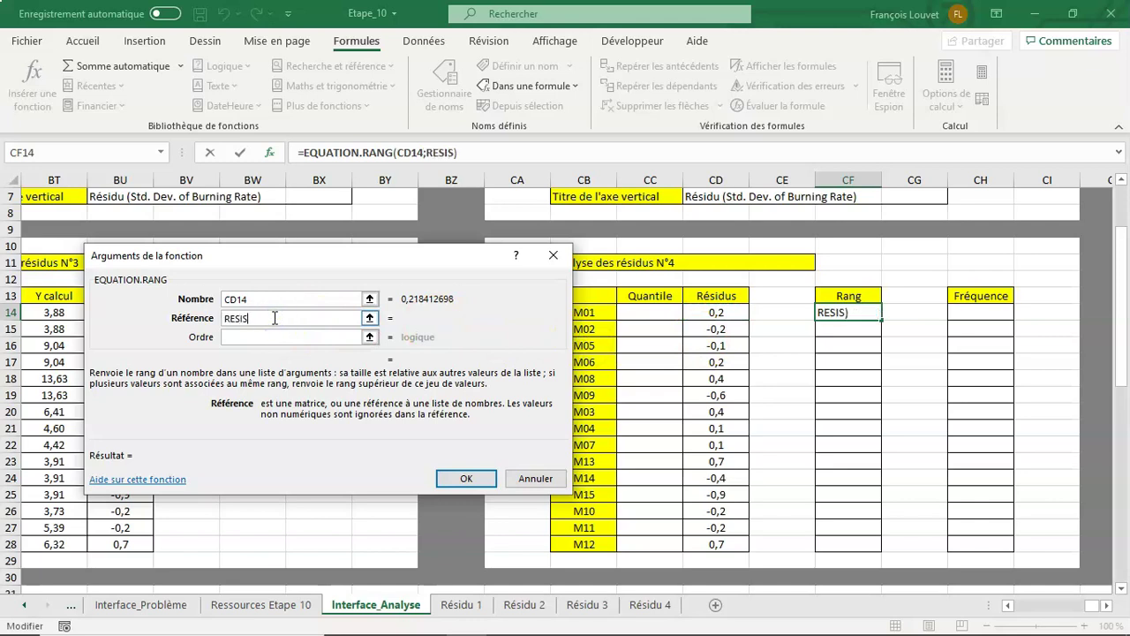
key("BackSpace")
type("DUS")
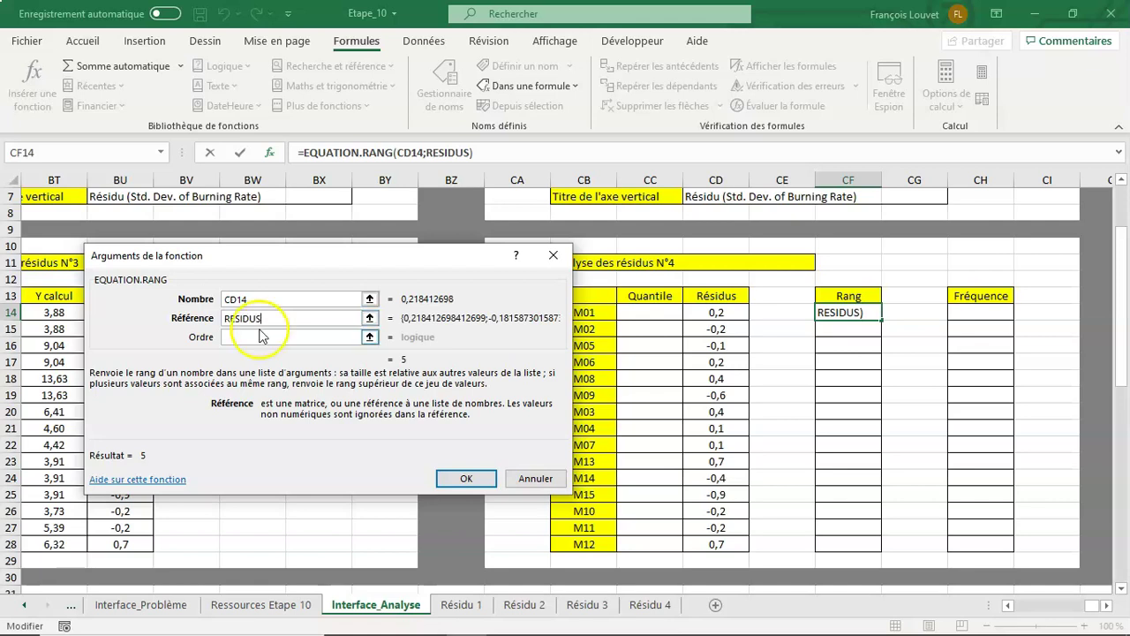
left_click(264, 337)
type("1")
left_click(471, 480)
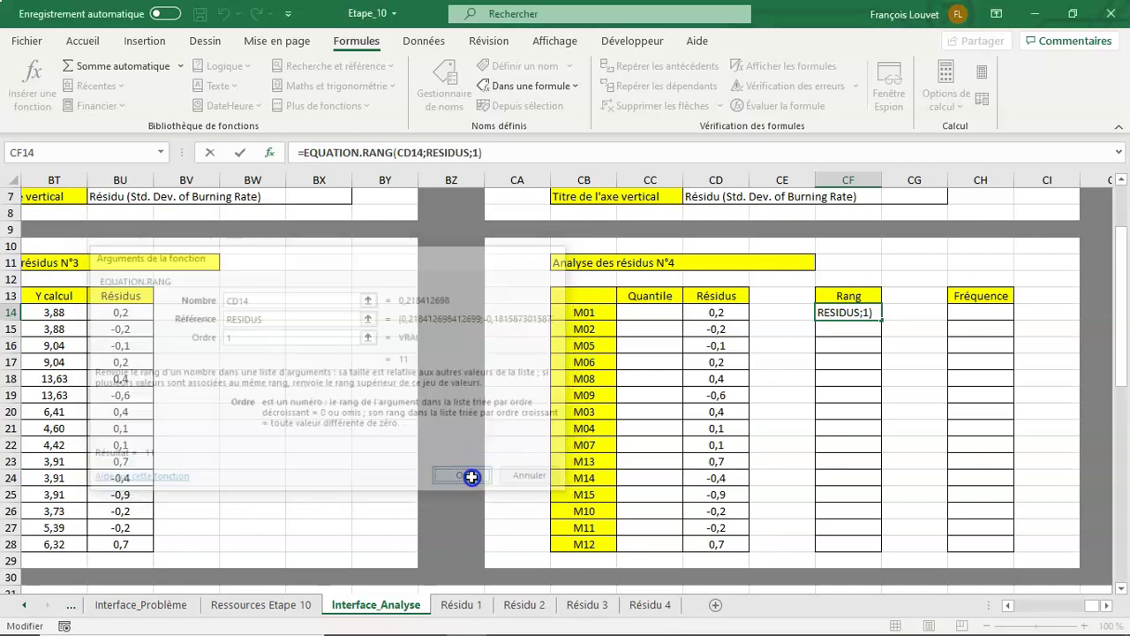
left_click_drag(884, 319, 861, 551)
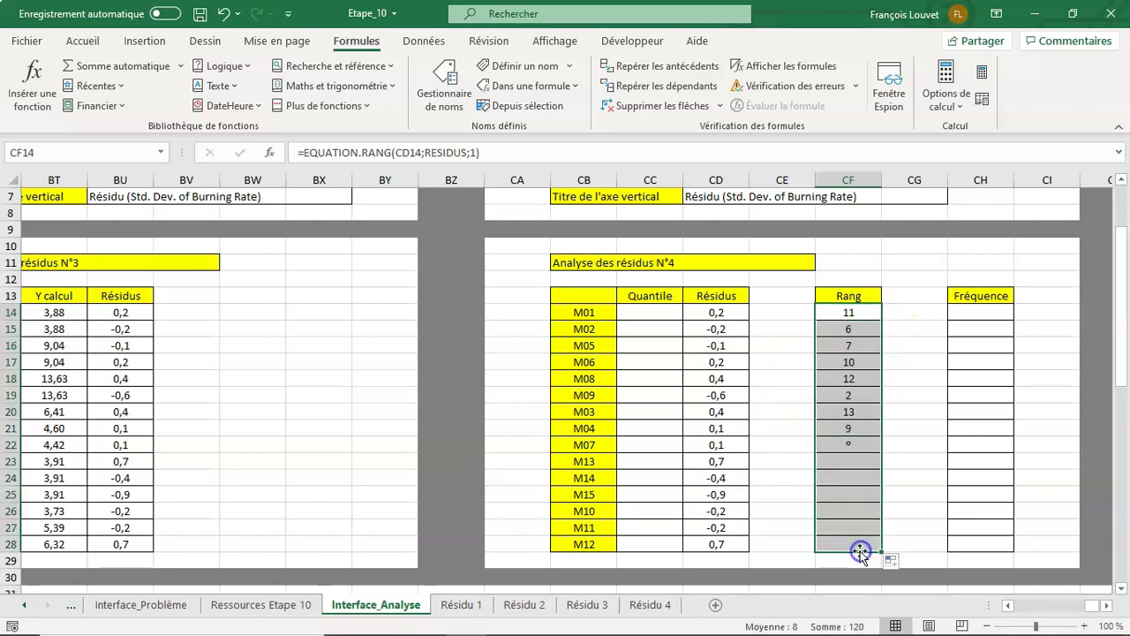
- Enter =CF14/(N+1) in CH14 and copy it down to CH28
left_click(969, 314)
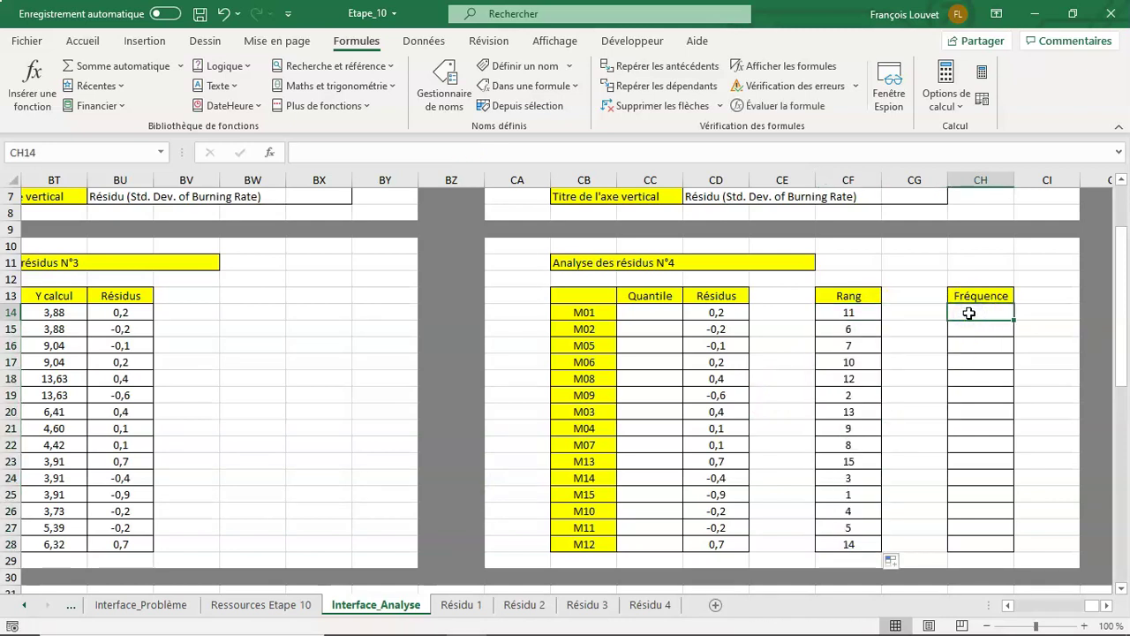
type("=")
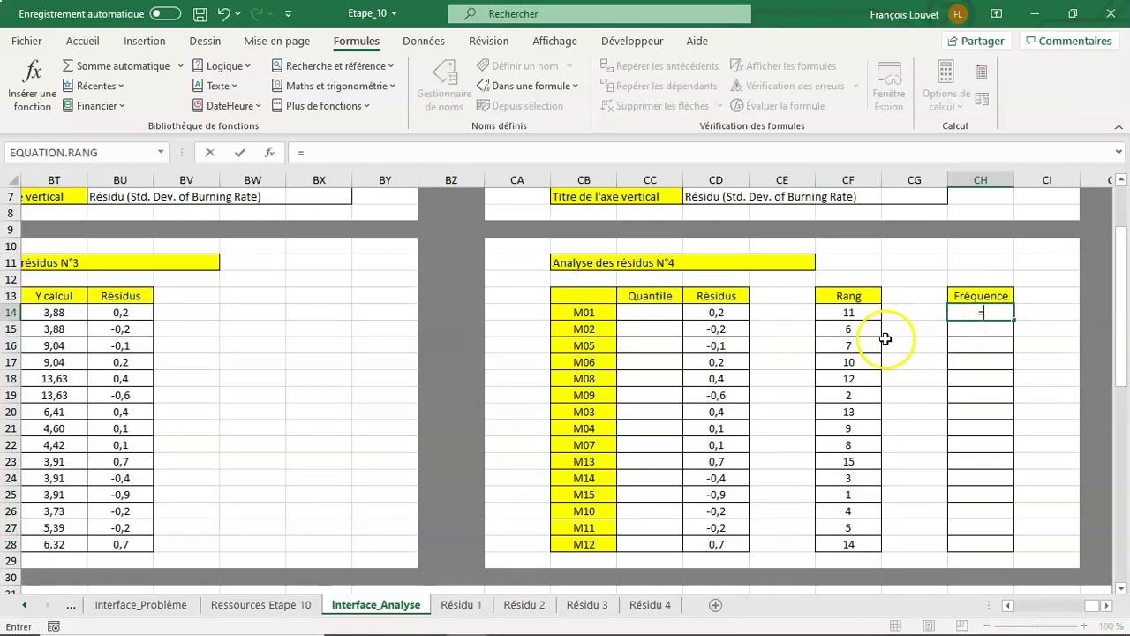
left_click(856, 312)
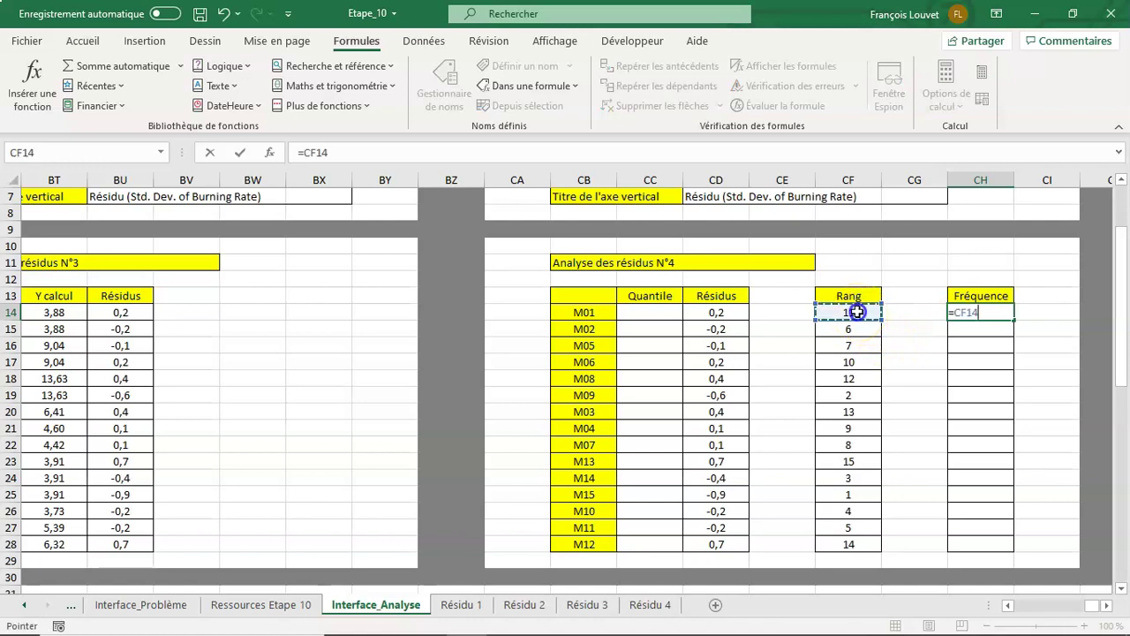
type("/(")
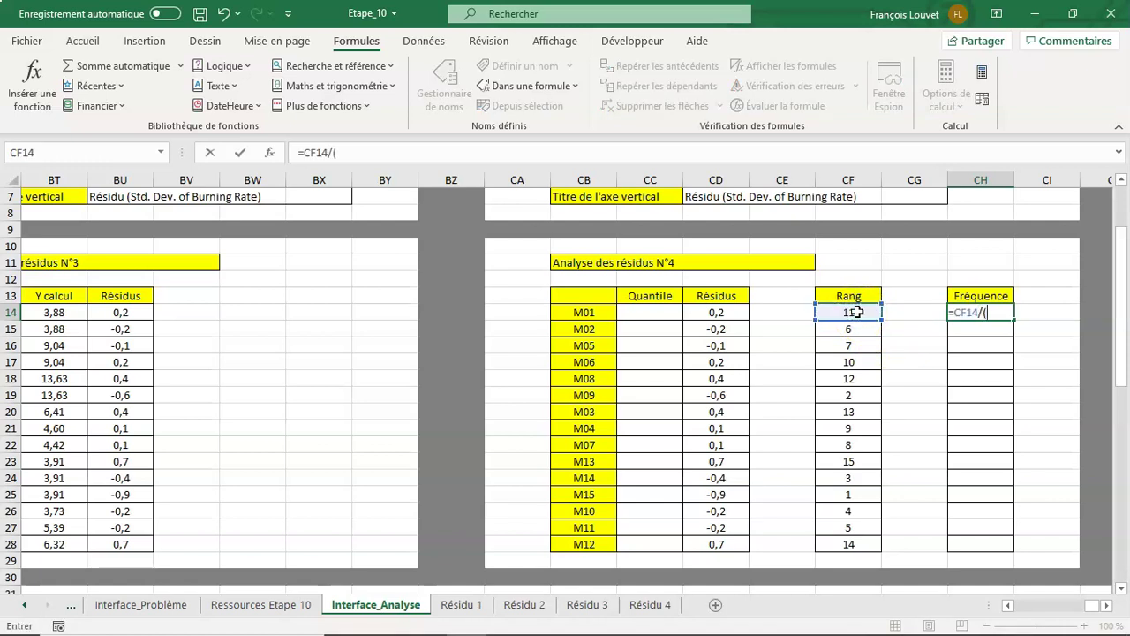
type("N")
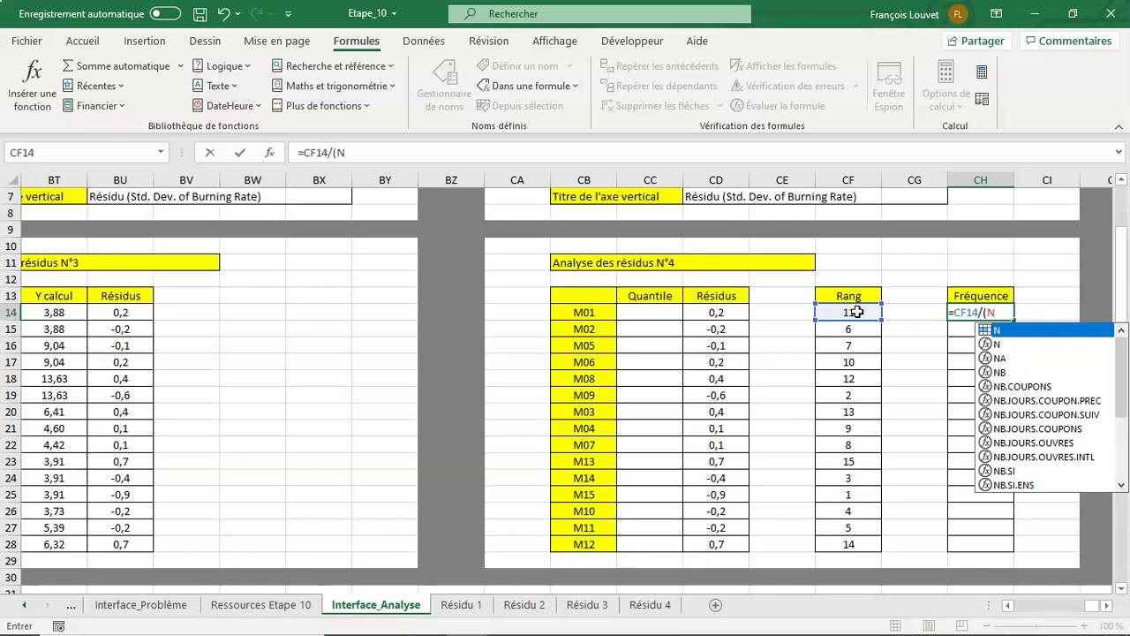
type("+1)")
key("Return")
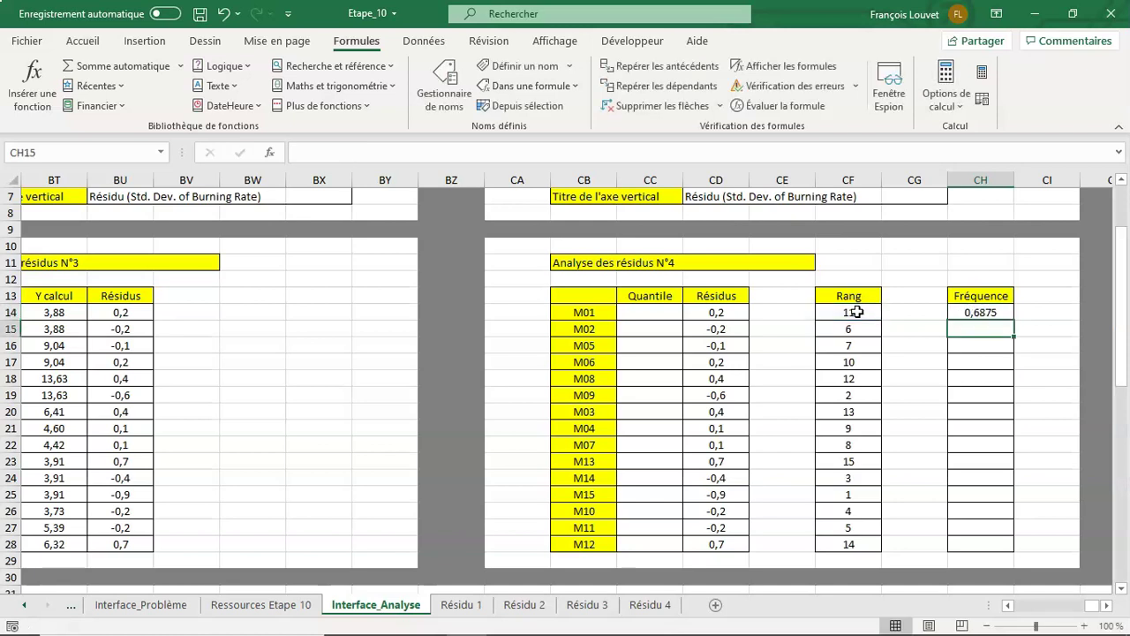
left_click(989, 314)
left_click_drag(1016, 324, 1016, 549)
left_click(1036, 509)
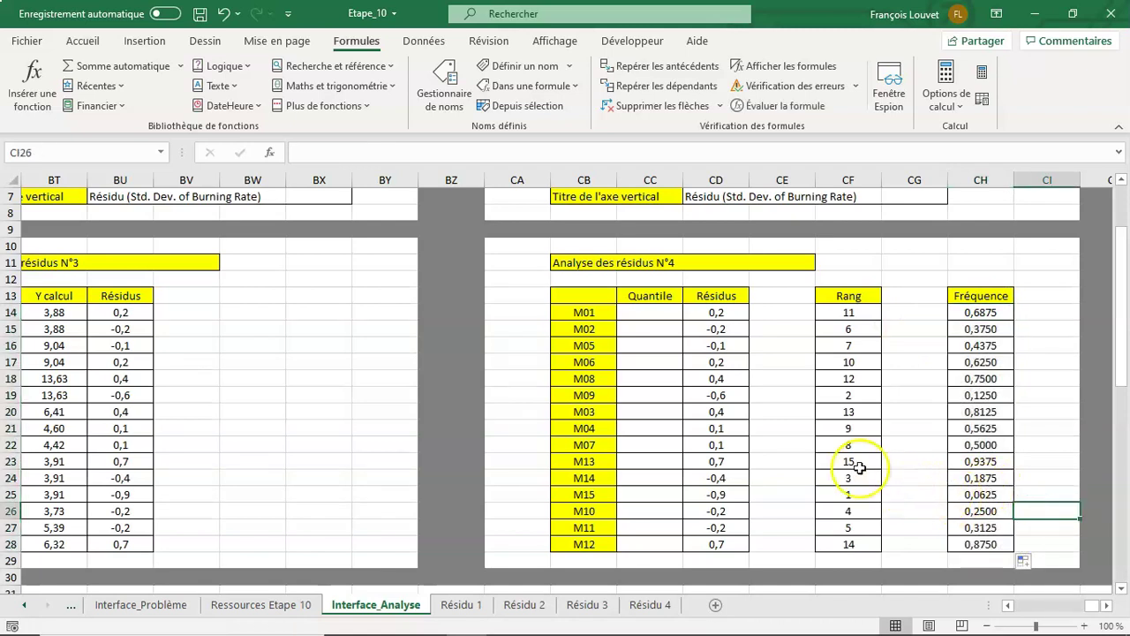
- Check the rank, frequency and residual values for M13 and M15, then view the Ressources Etape 10 notes
left_click(857, 498)
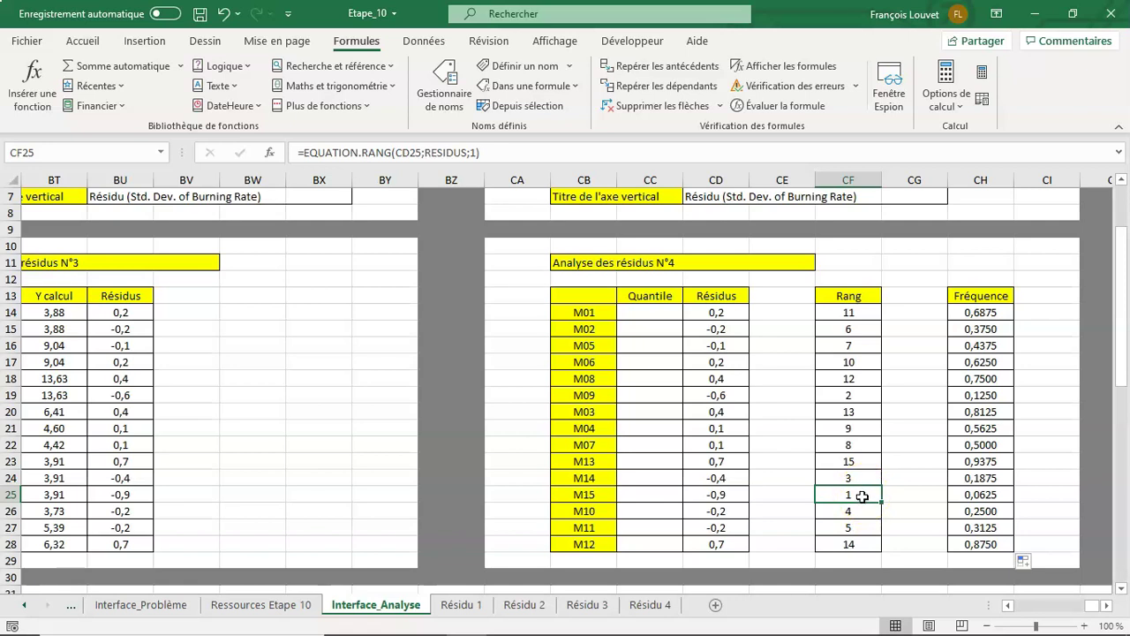
left_click(963, 496)
left_click(965, 496)
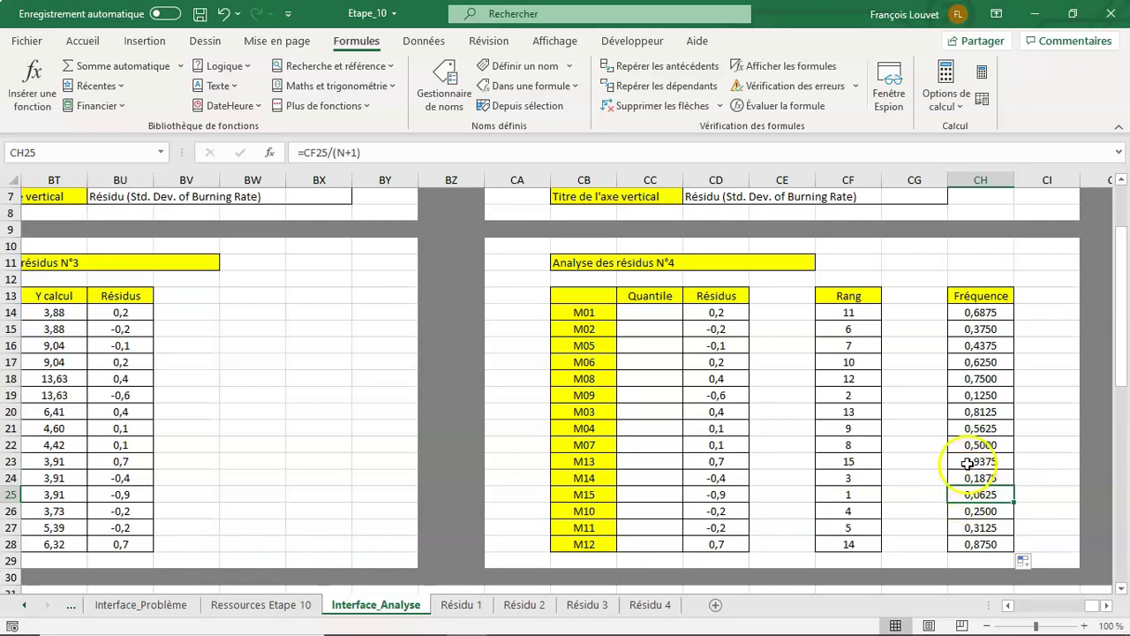
left_click(967, 461)
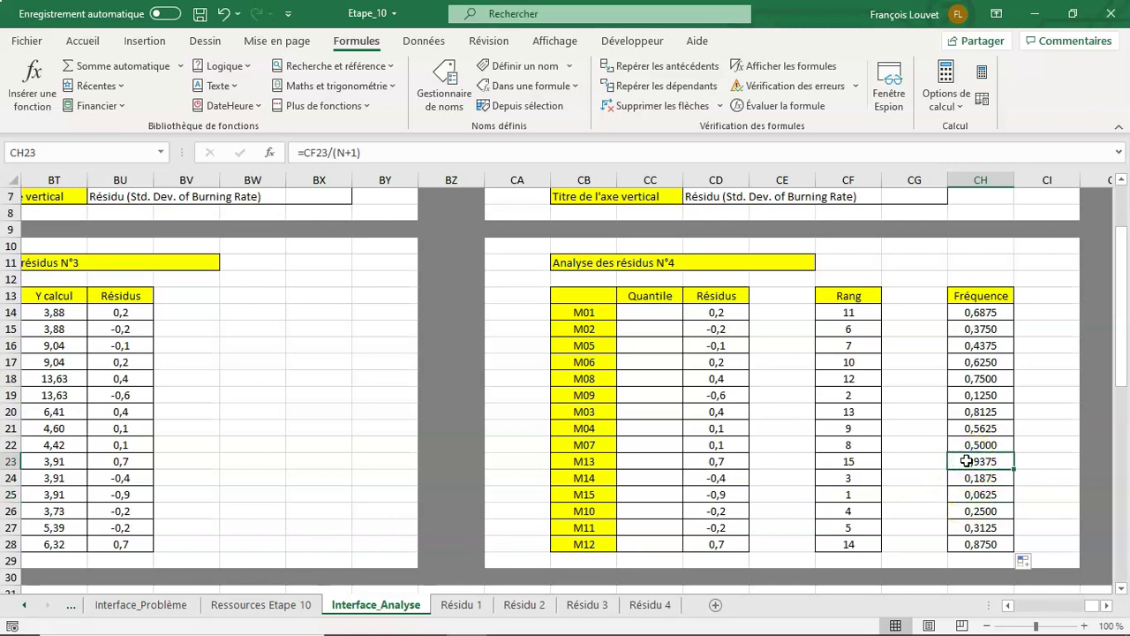
left_click(957, 461)
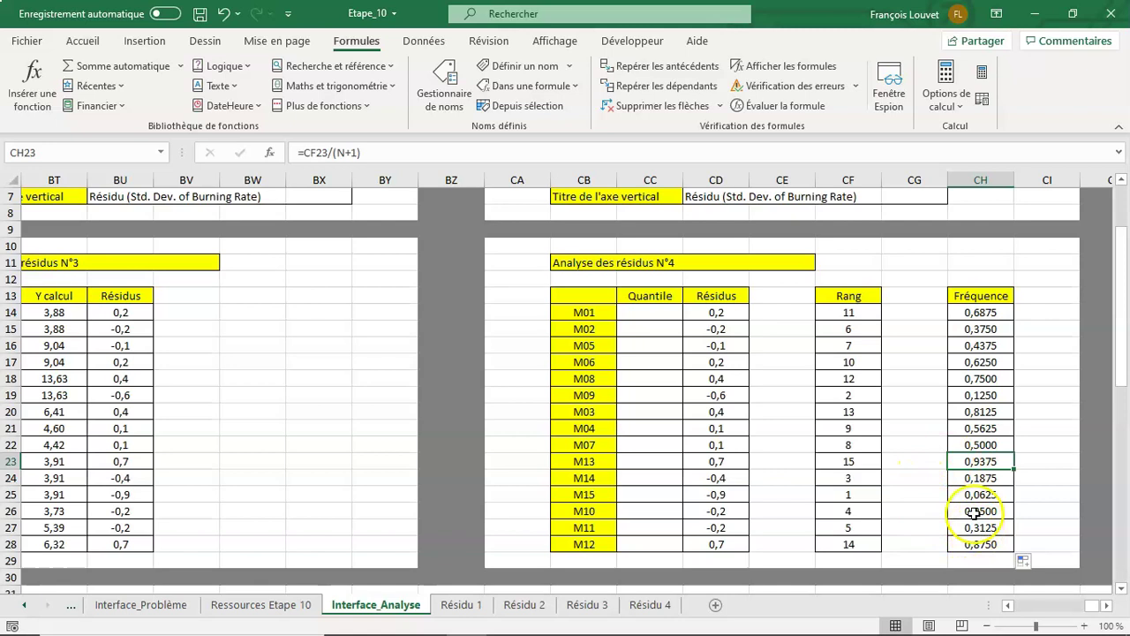
left_click(967, 496)
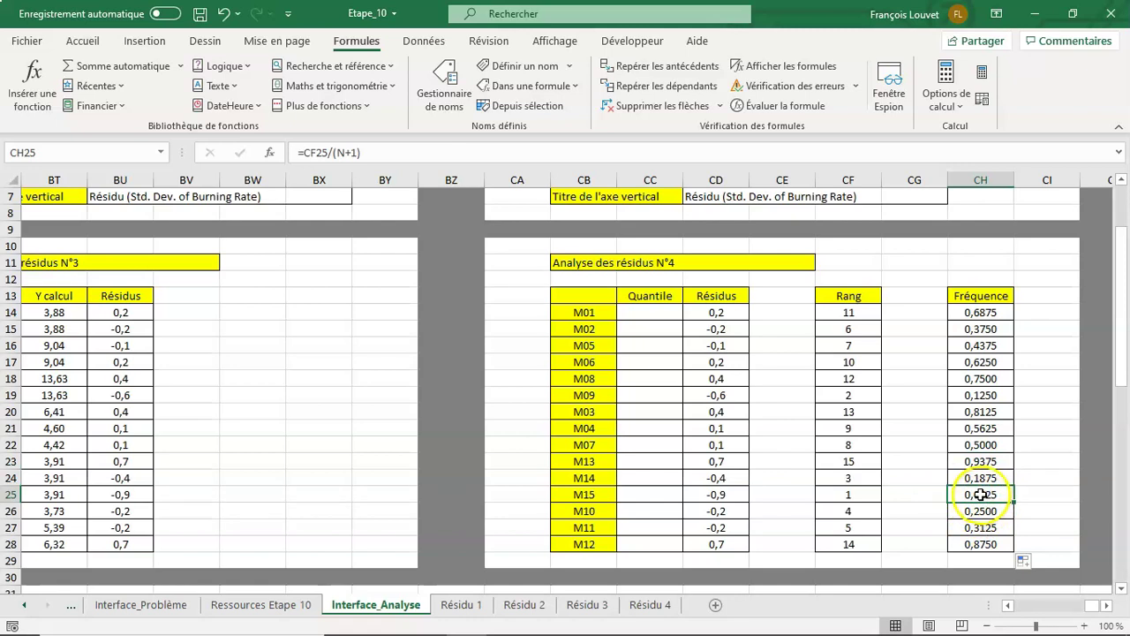
left_click(864, 491)
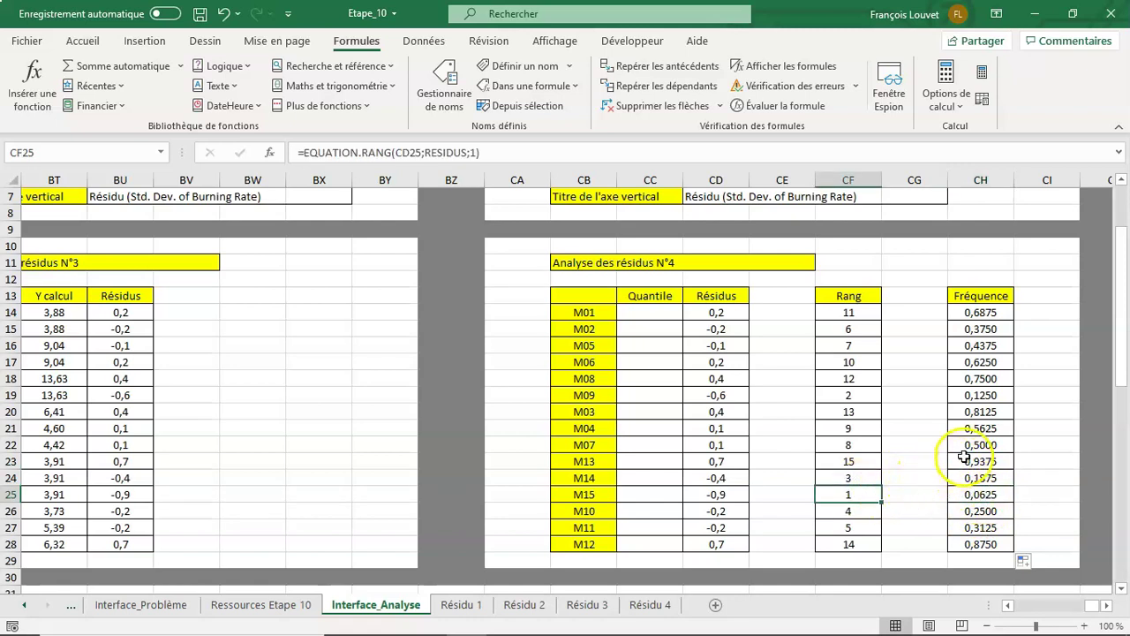
left_click(998, 459)
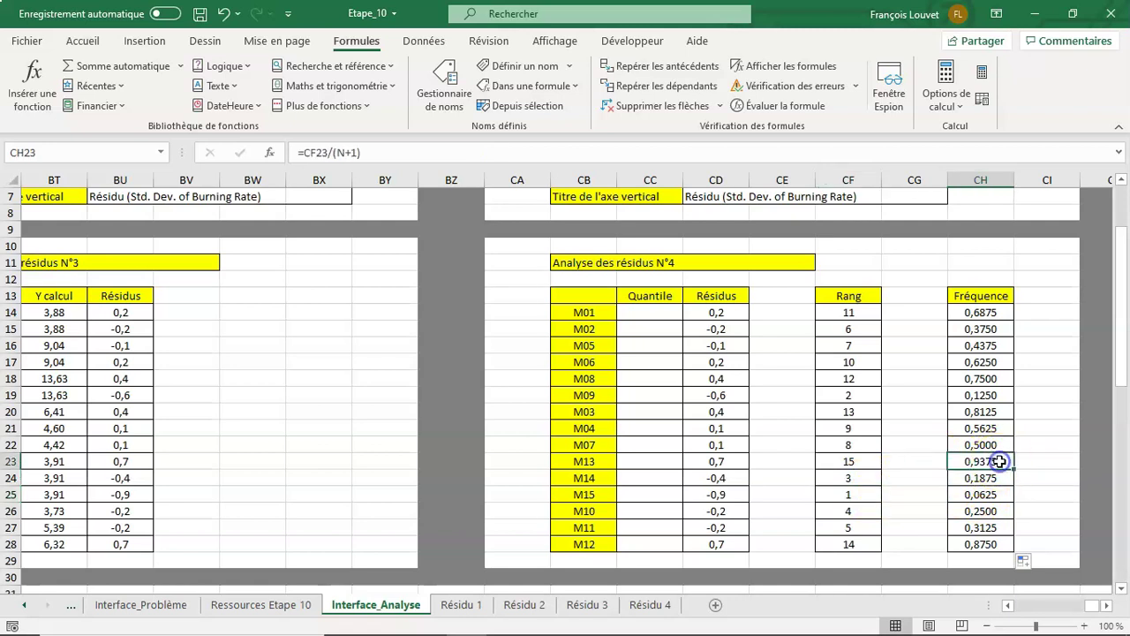
left_click(728, 461)
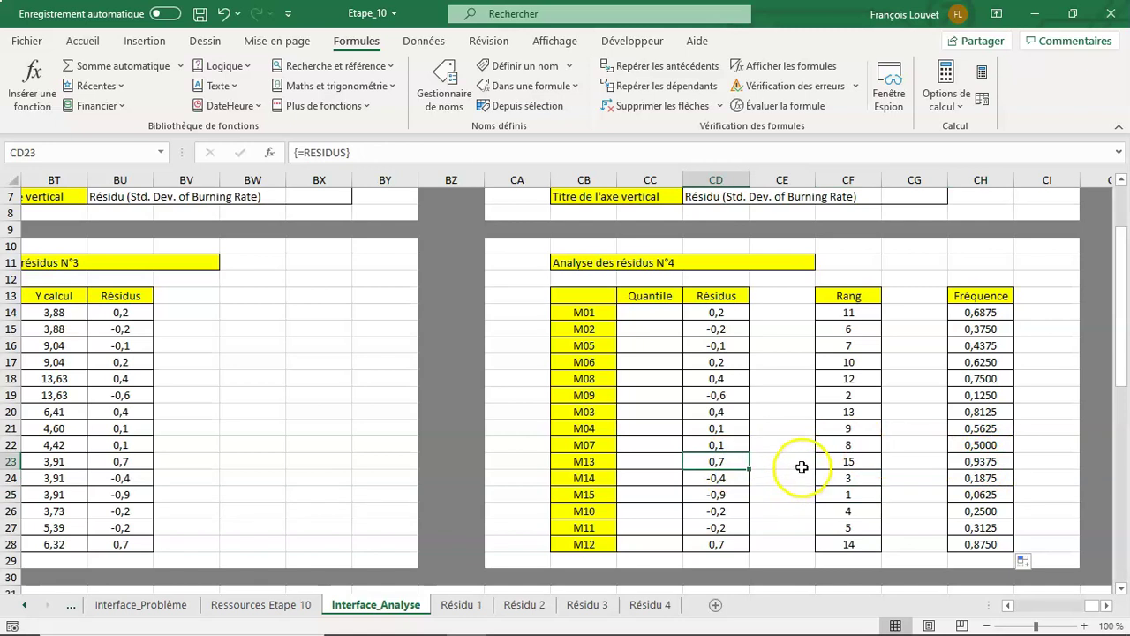
left_click(974, 311)
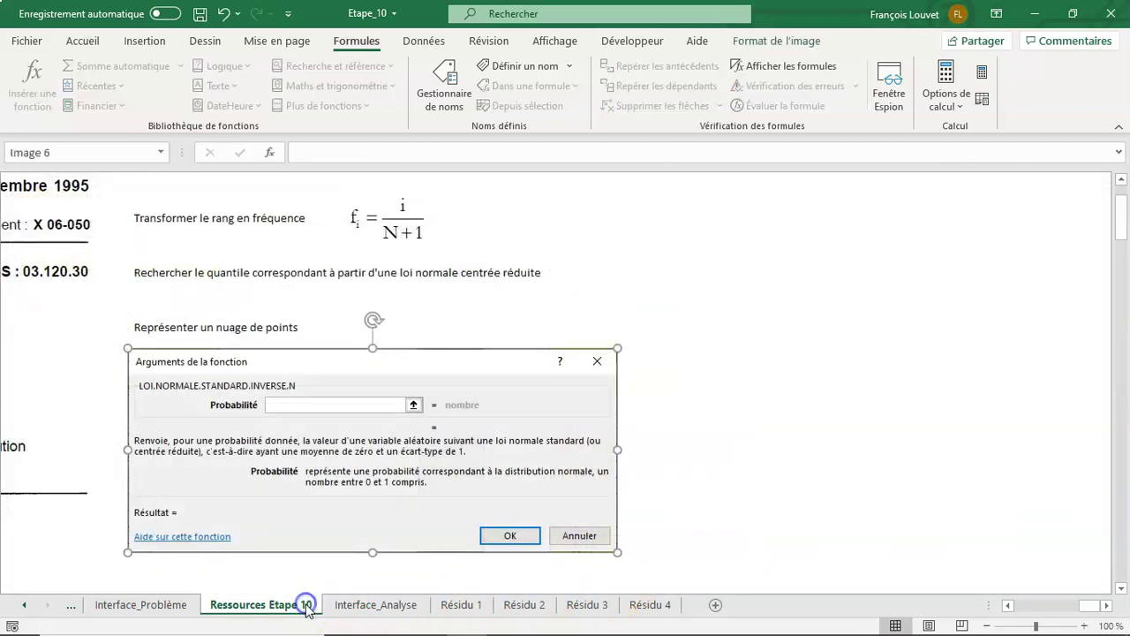
left_click(296, 606)
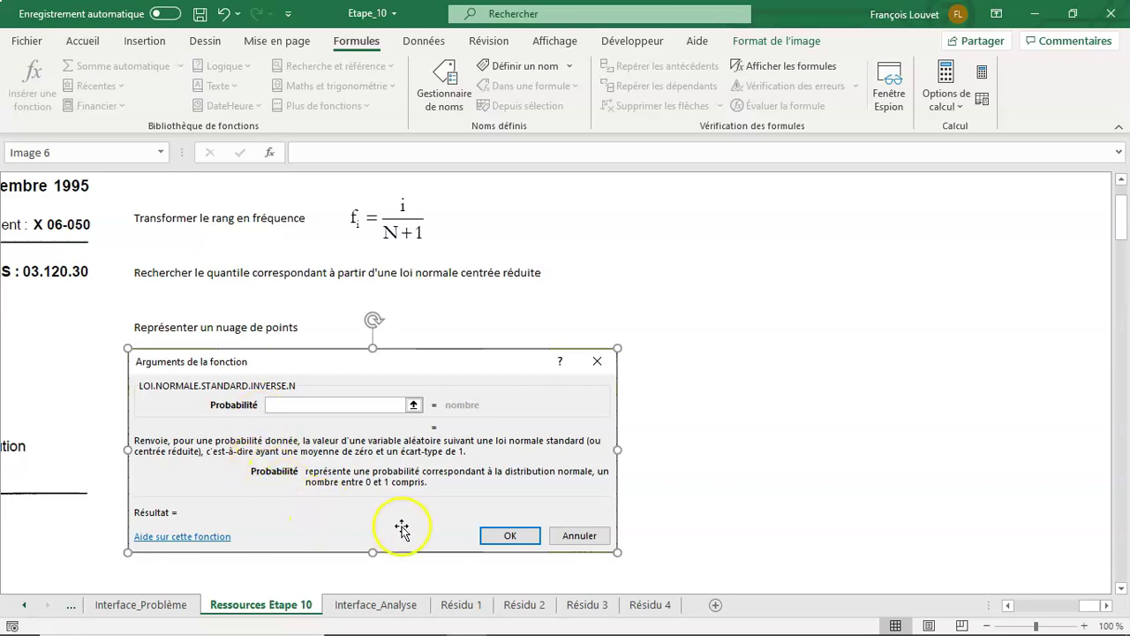
- Return to Interface_Analyse and select CC14, the Quantile cell for M01
left_click(381, 608)
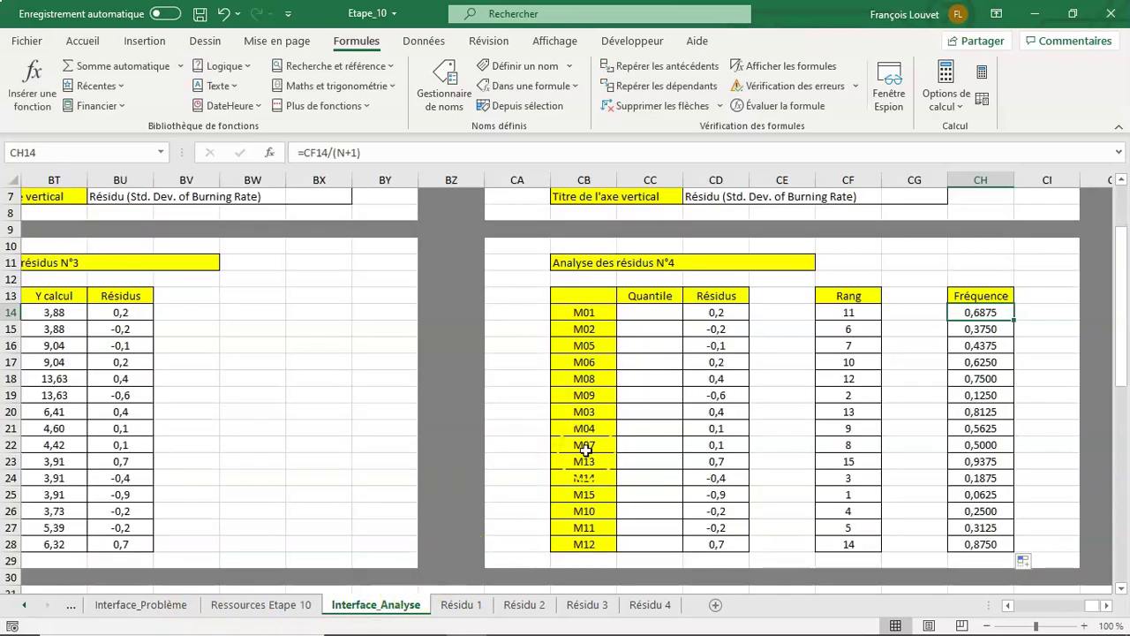
left_click(651, 309)
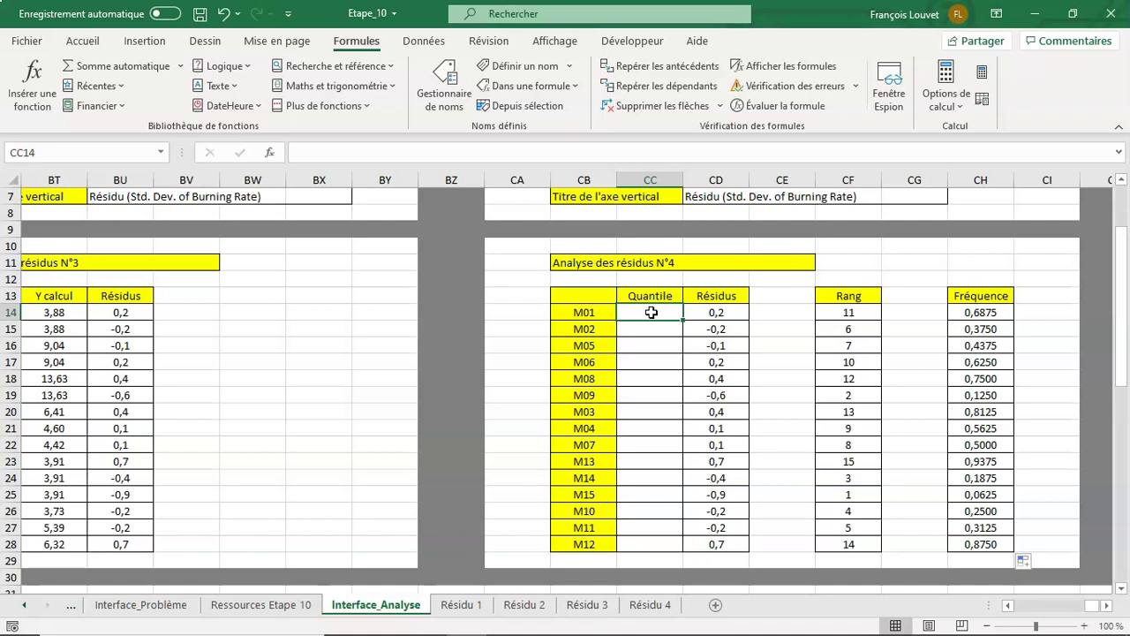
- Insert LOI.NORMALE.STANDARD.INVERSE.N into CC14, found under the Toutes function category
left_click(358, 44)
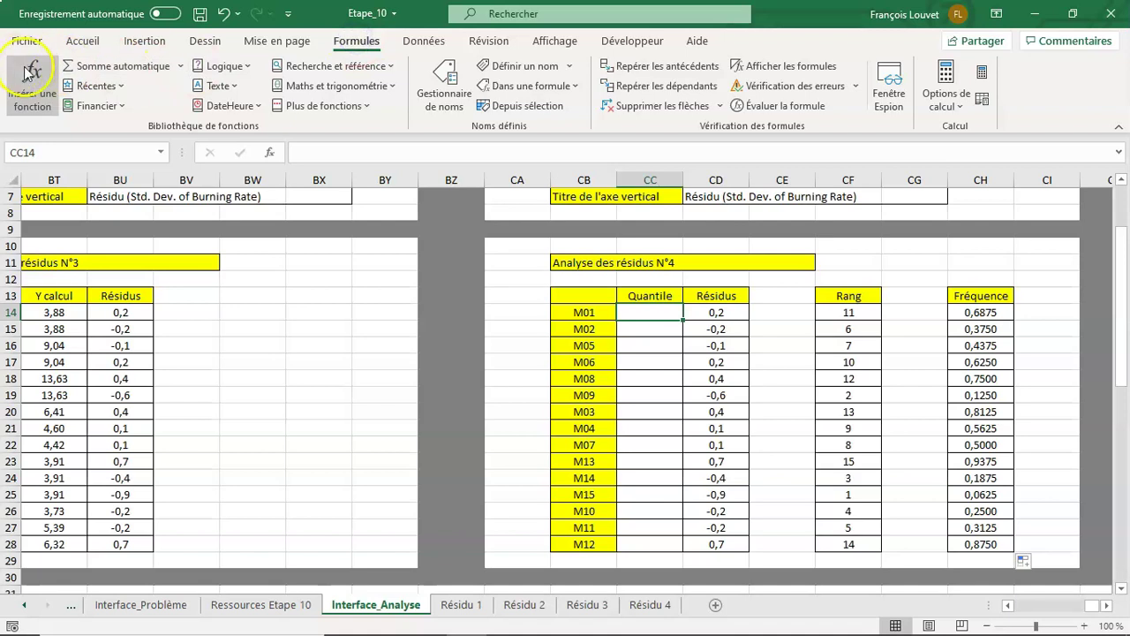
left_click(29, 72)
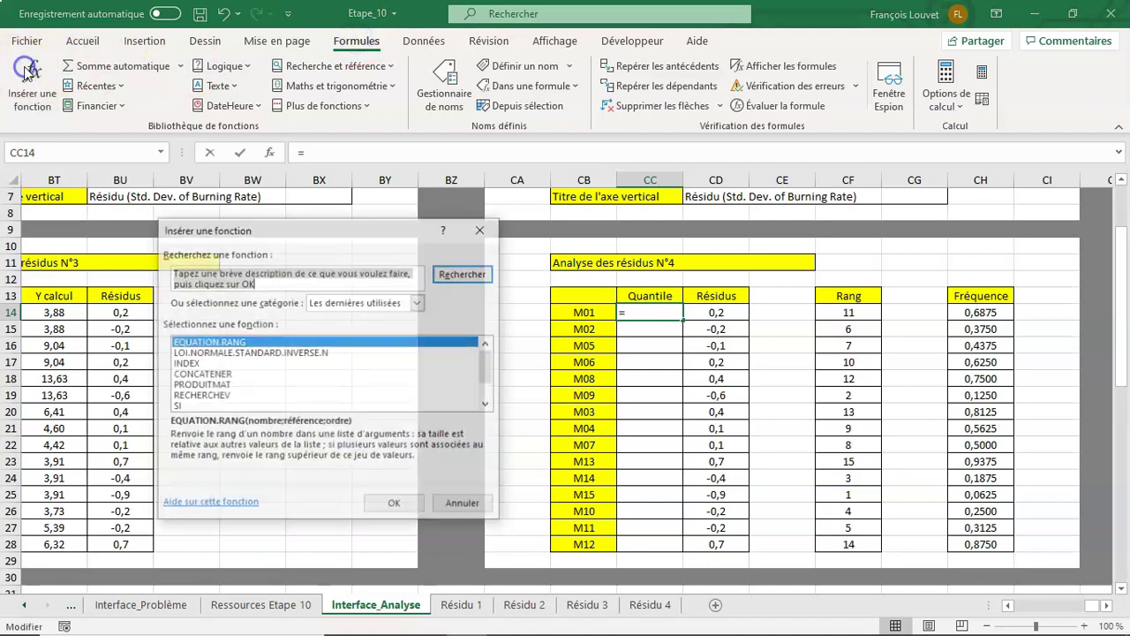
left_click(323, 302)
left_click(323, 329)
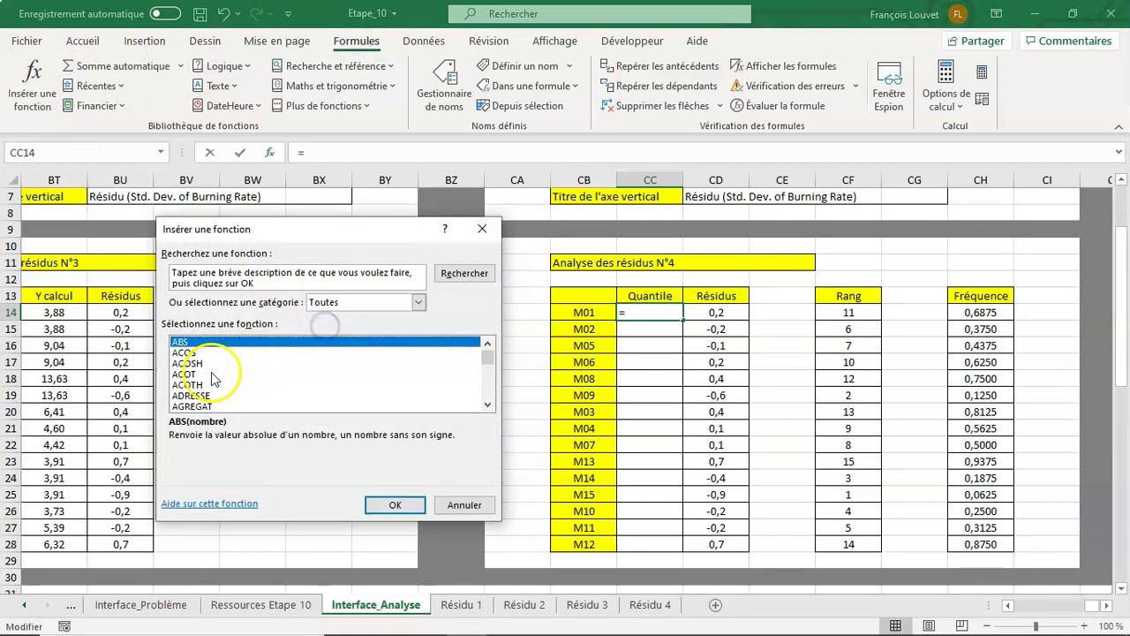
left_click(212, 374)
type("loi")
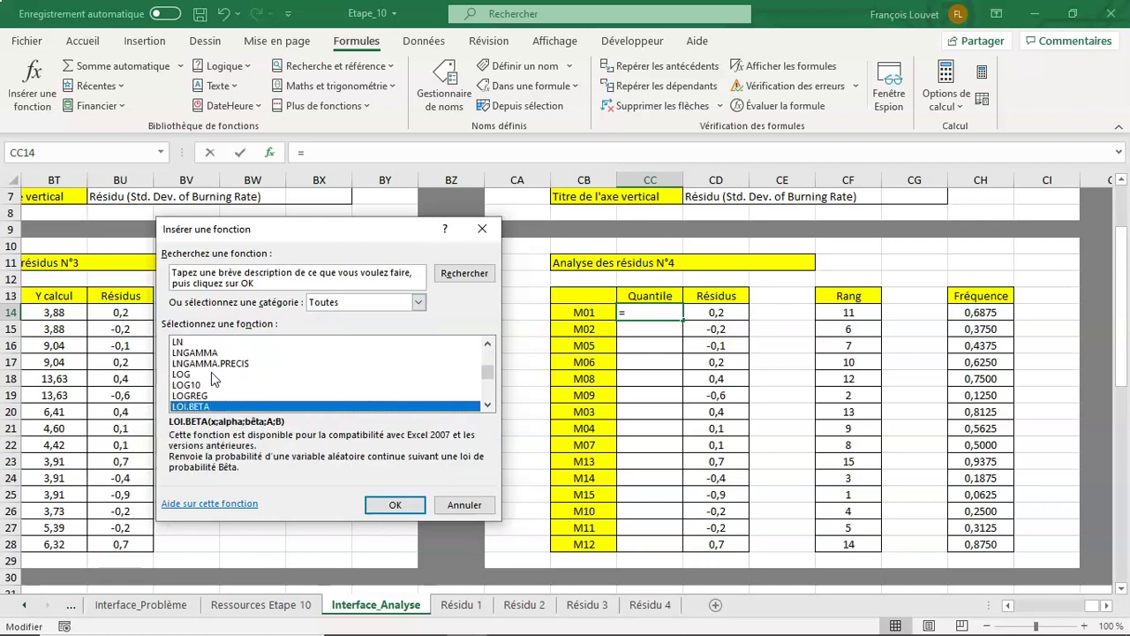
scroll(269, 392, "down", 1)
scroll(269, 392, "down", 1)
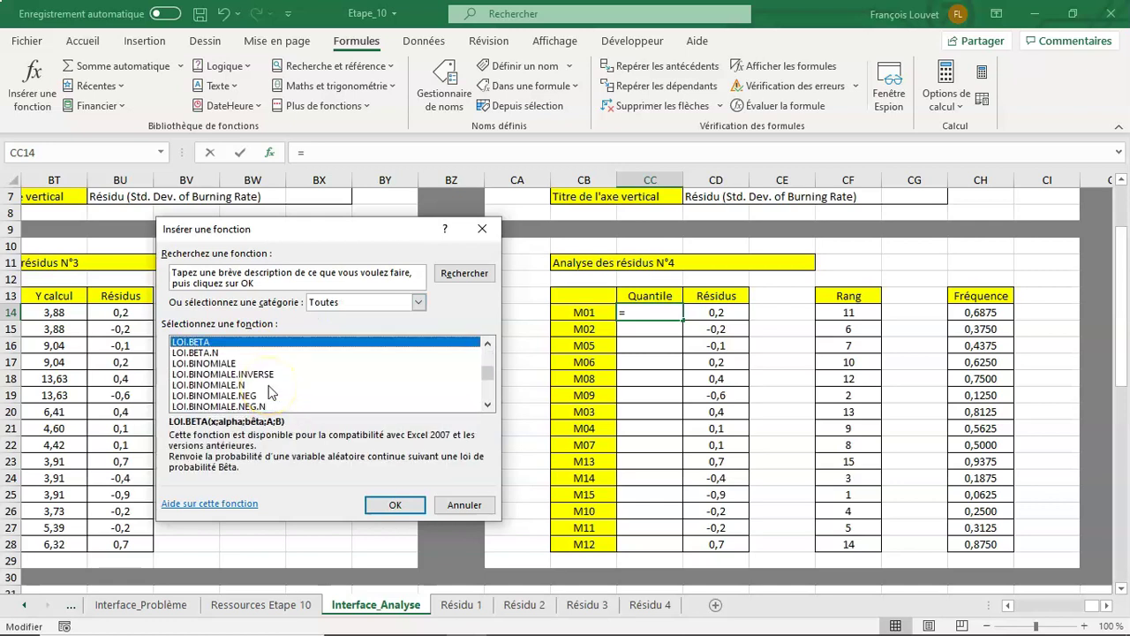
scroll(269, 392, "down", 1)
scroll(270, 392, "down", 1)
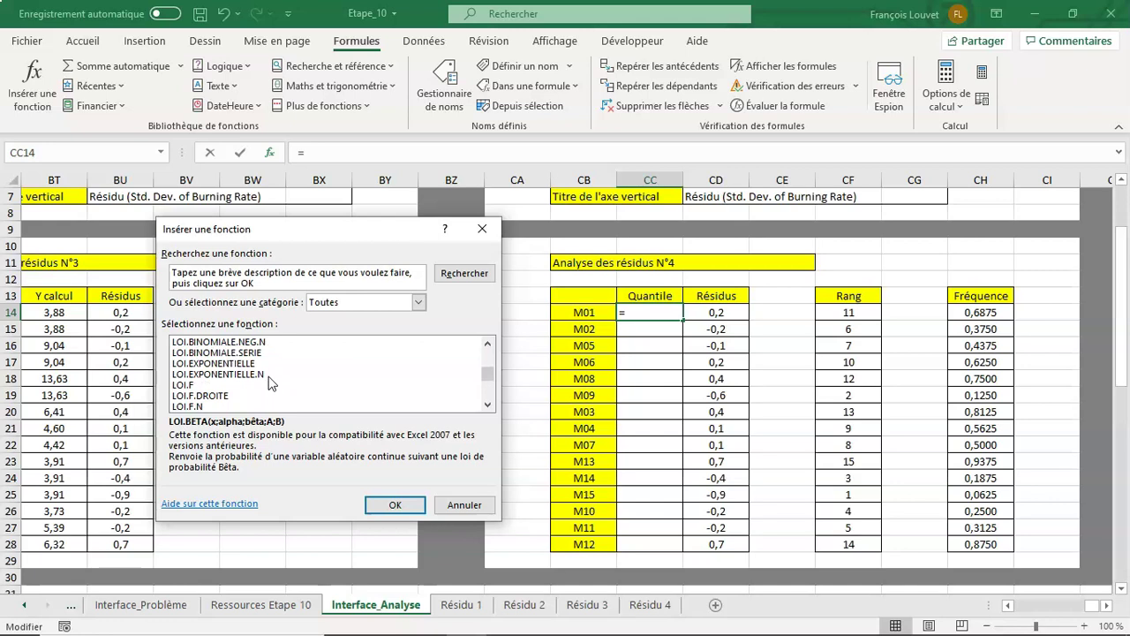
scroll(269, 383, "down", 1)
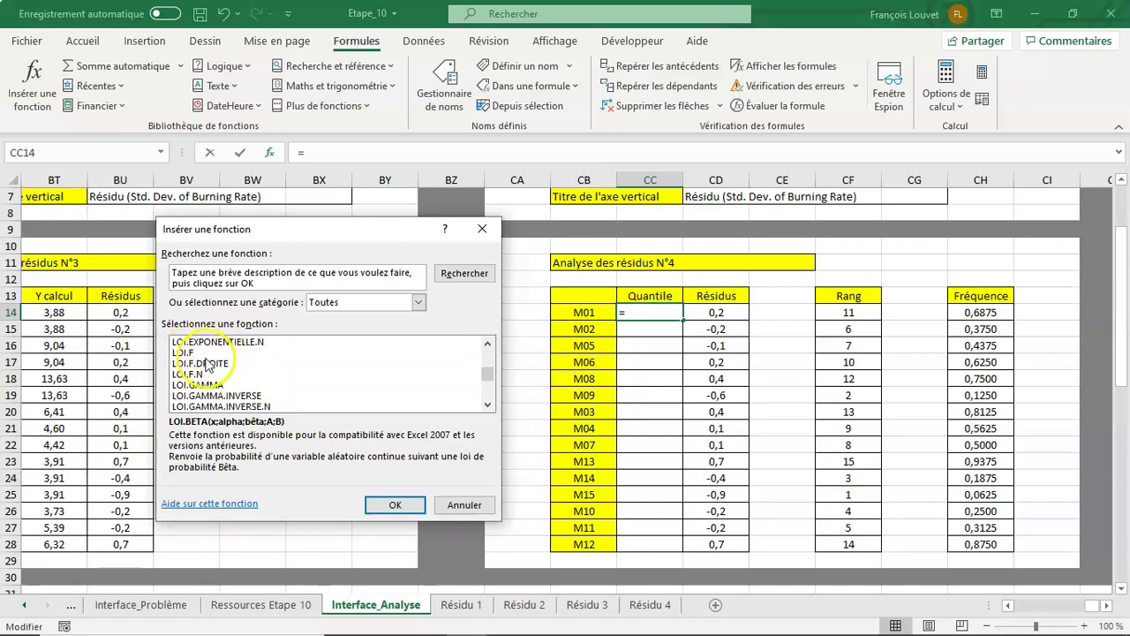
scroll(261, 361, "down", 1)
scroll(261, 360, "down", 1)
scroll(260, 361, "down", 1)
scroll(260, 361, "down", 1)
scroll(260, 361, "down", 1)
scroll(260, 360, "down", 2)
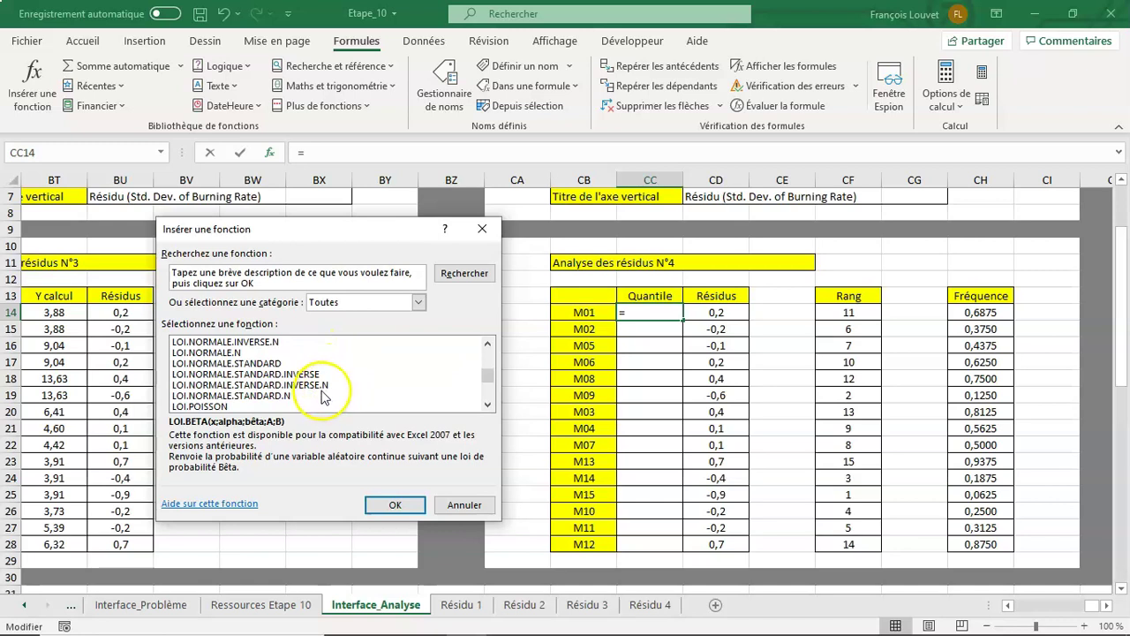
left_click(320, 386)
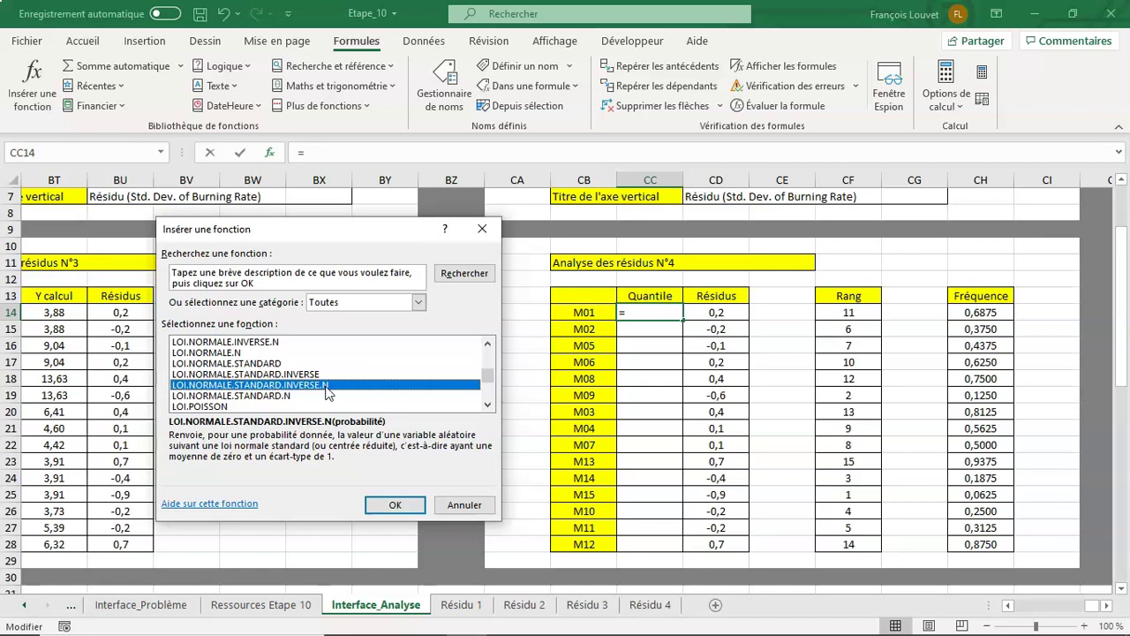
left_click(395, 505)
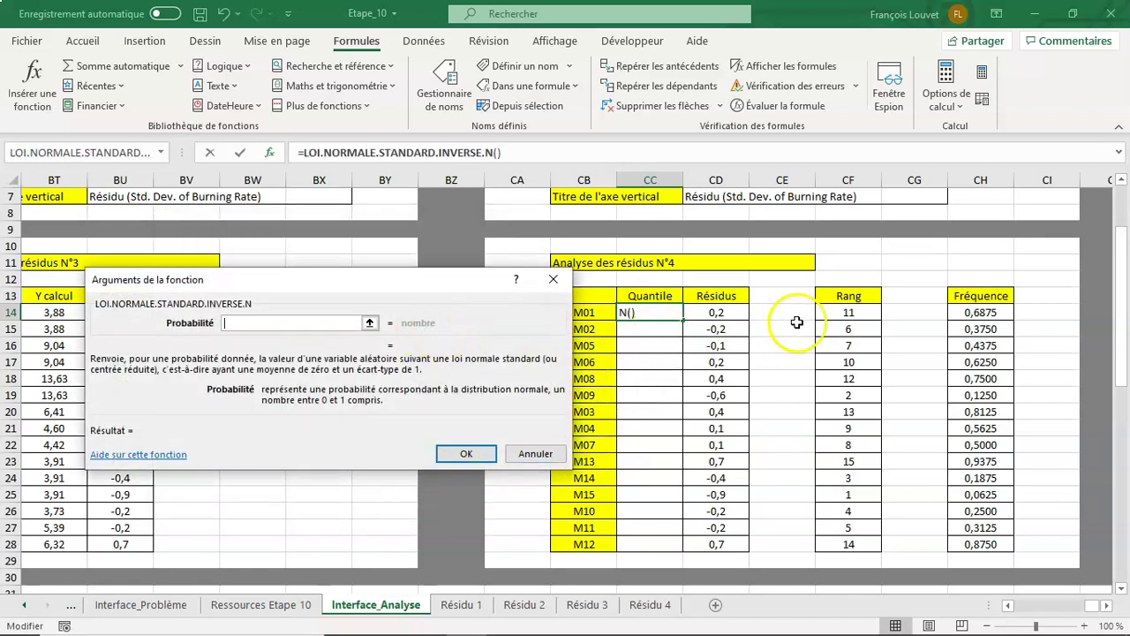
- Use frequency CH14 as the probability and fill the quantile formula down to M12
left_click(978, 312)
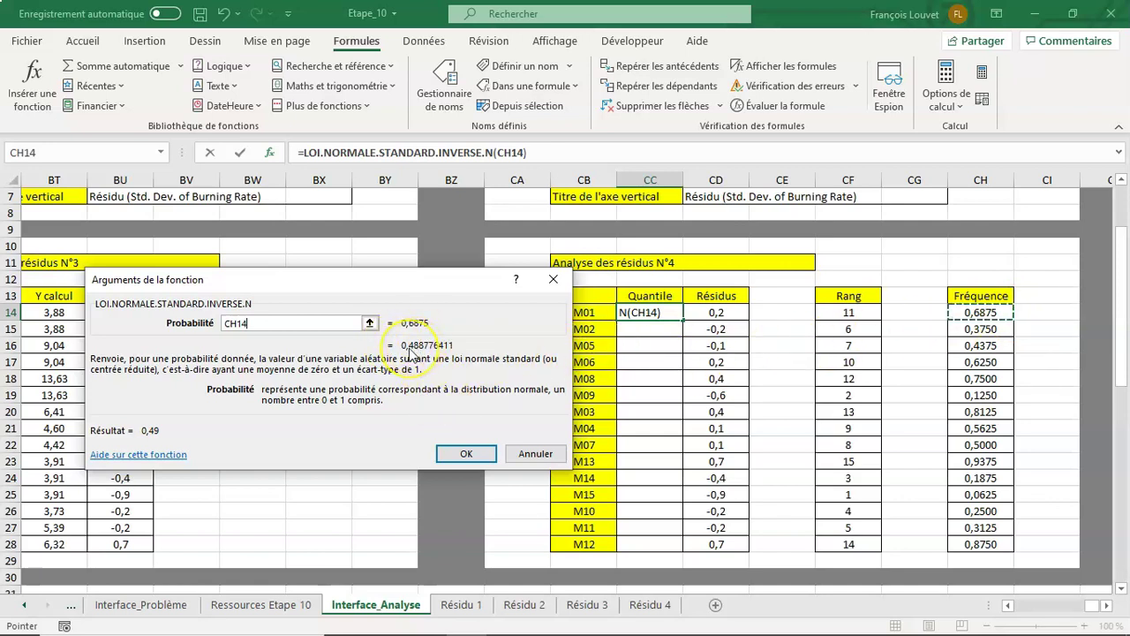
left_click(465, 453)
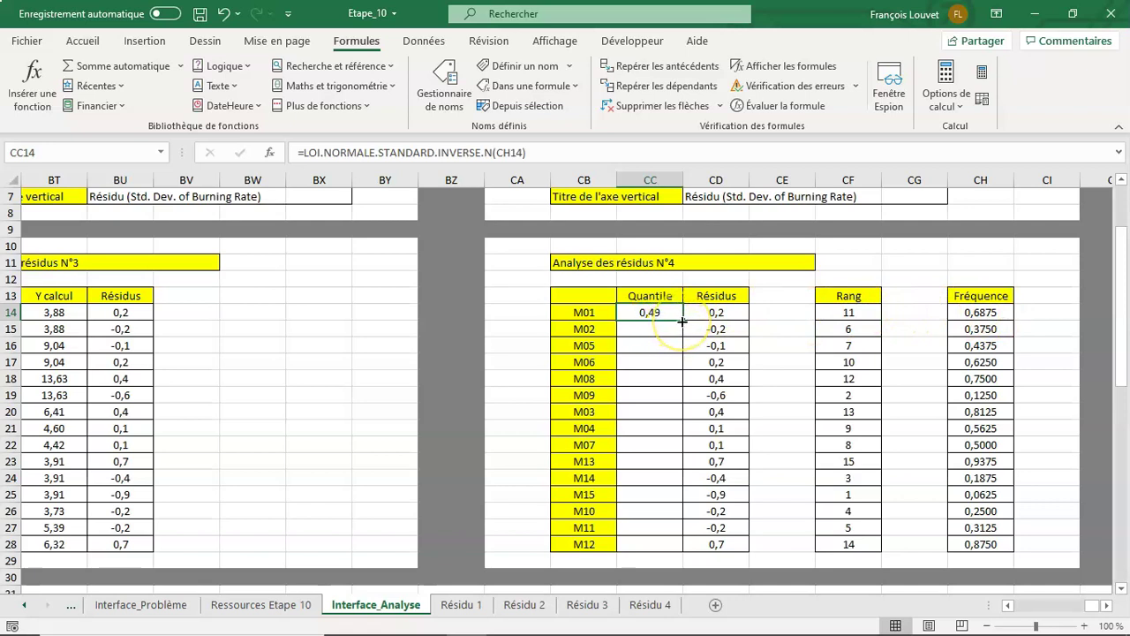
left_click_drag(683, 322, 668, 510)
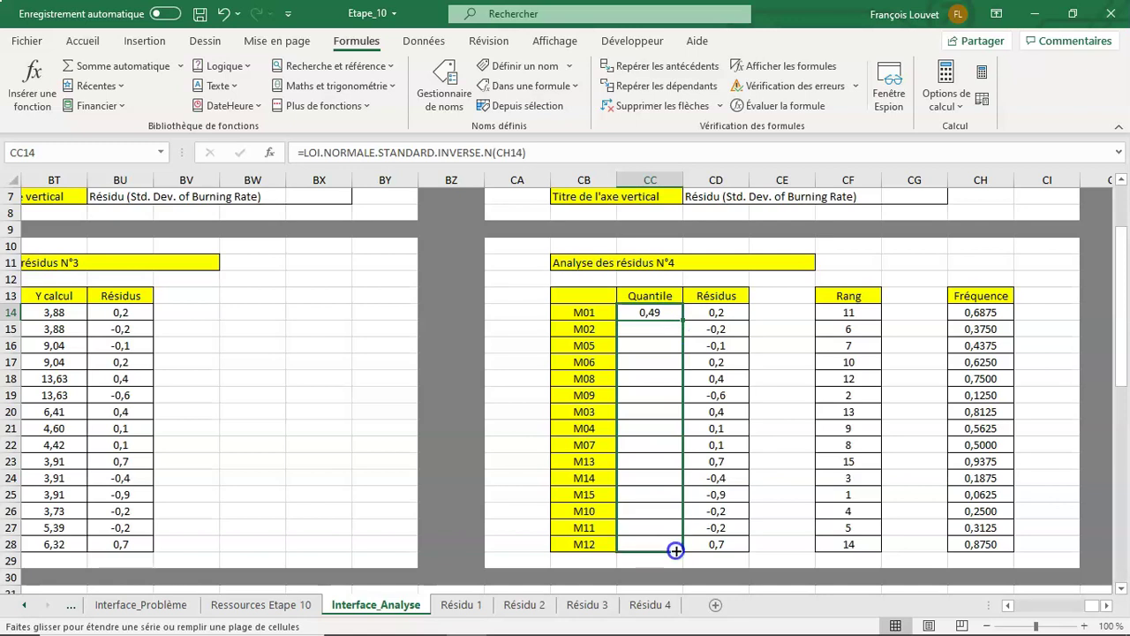
left_click_drag(668, 510, 675, 539)
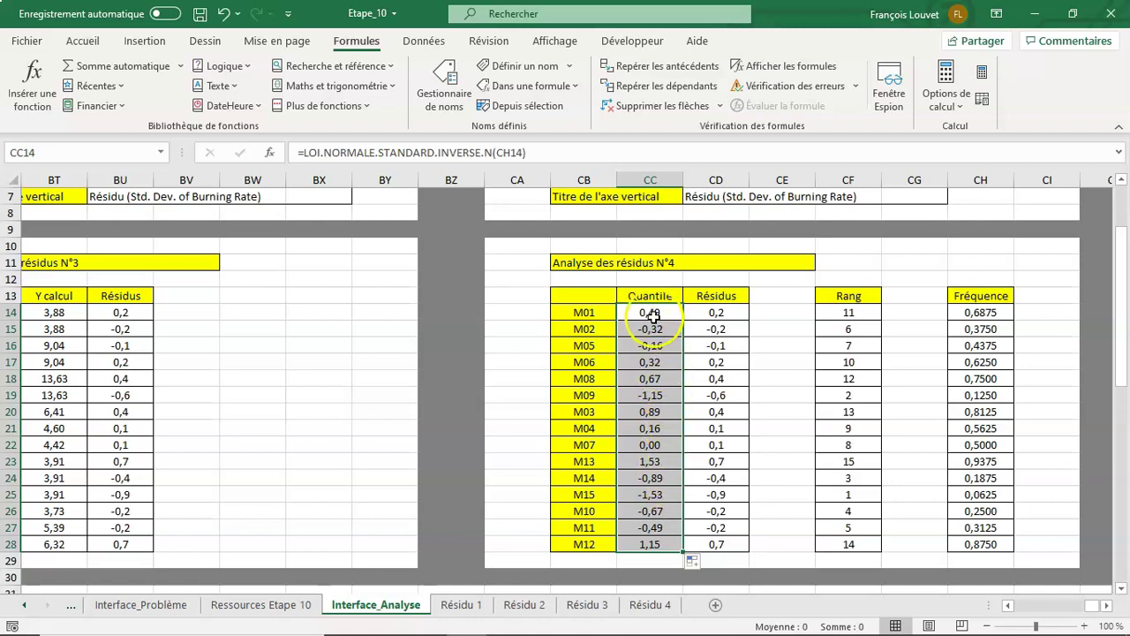
left_click(671, 314)
left_click_drag(672, 314, 711, 543)
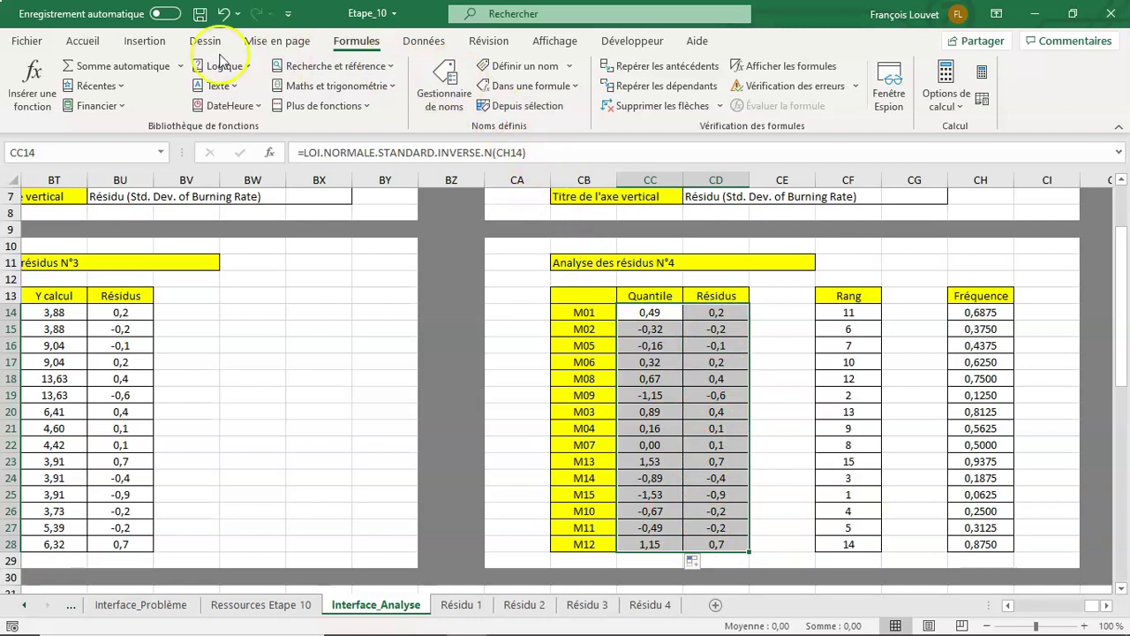
left_click(151, 42)
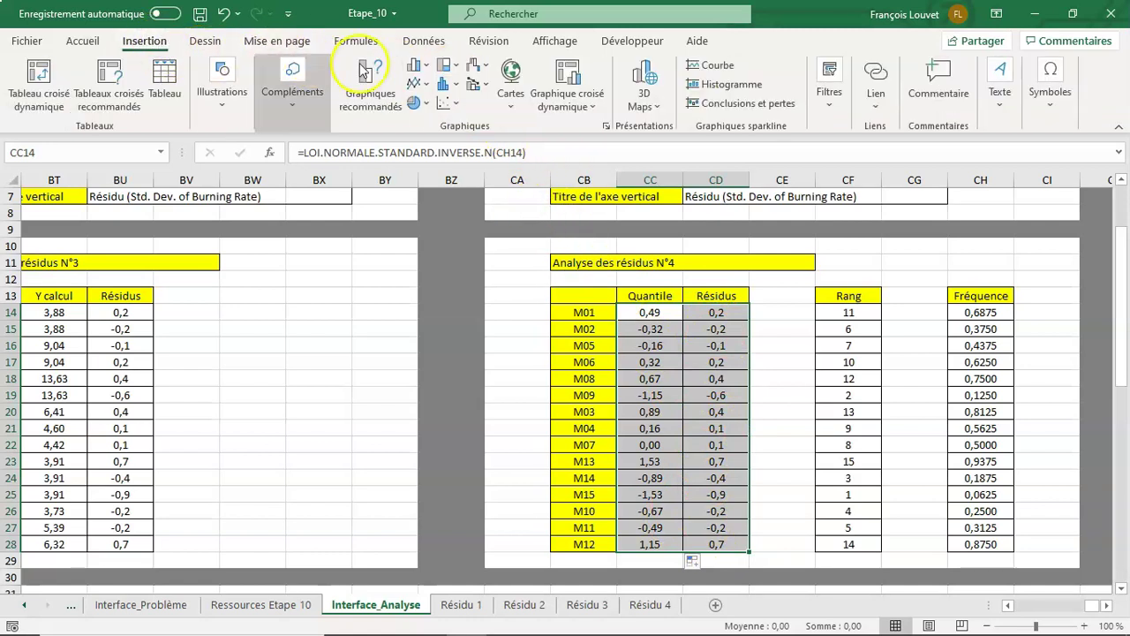
left_click(606, 126)
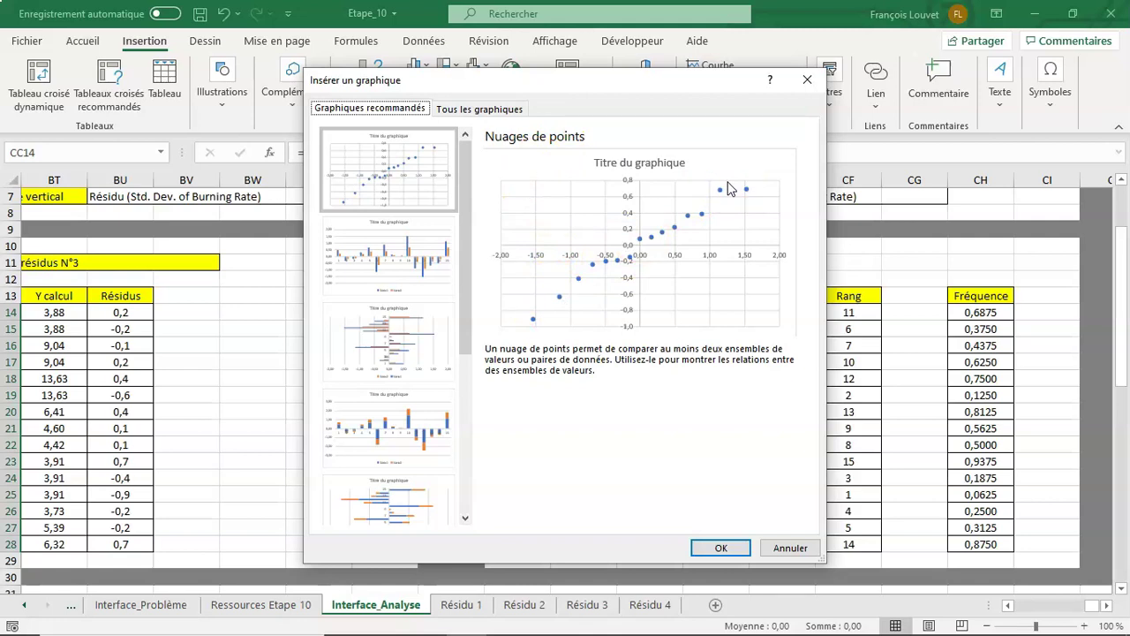
left_click(737, 203)
left_click(738, 205)
left_click(738, 204)
left_click(721, 548)
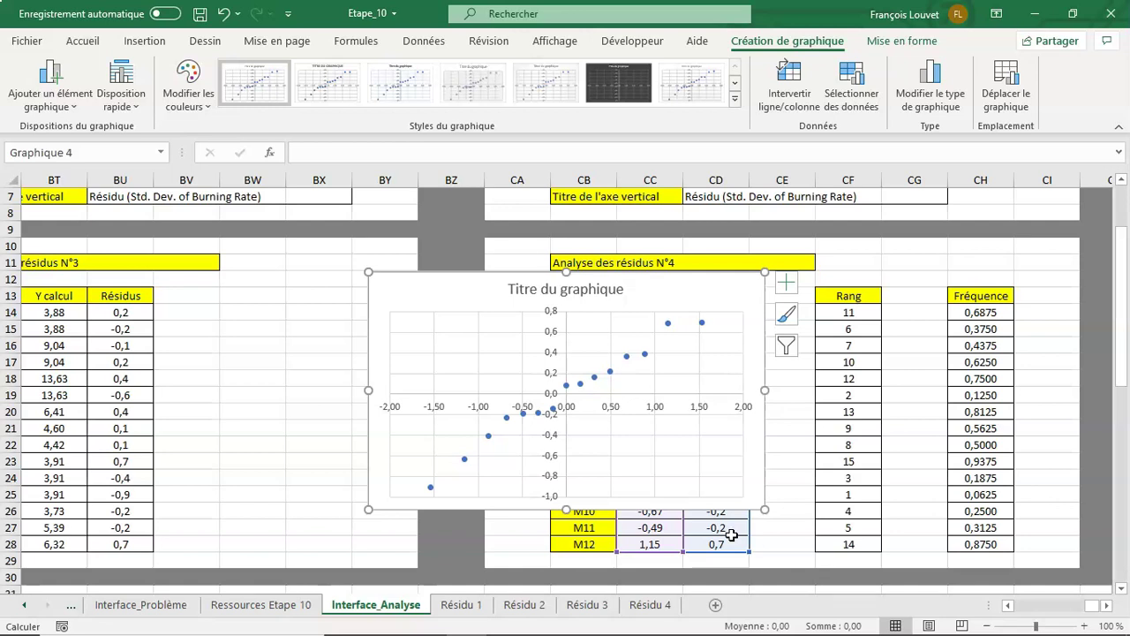
key("Delete")
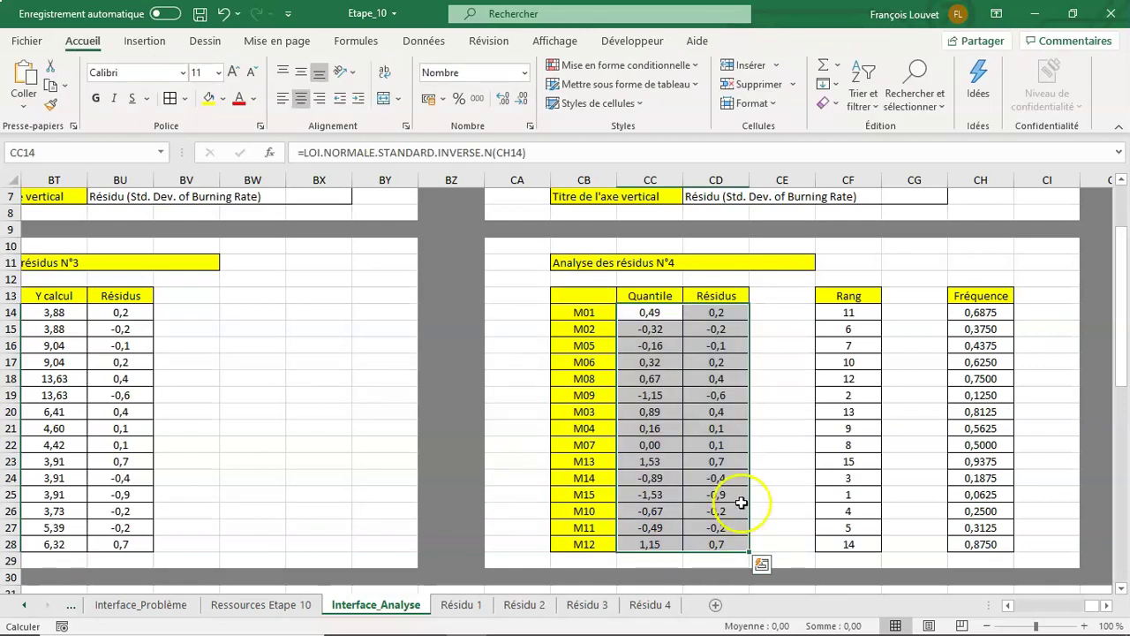
left_click(762, 491)
left_click(653, 605)
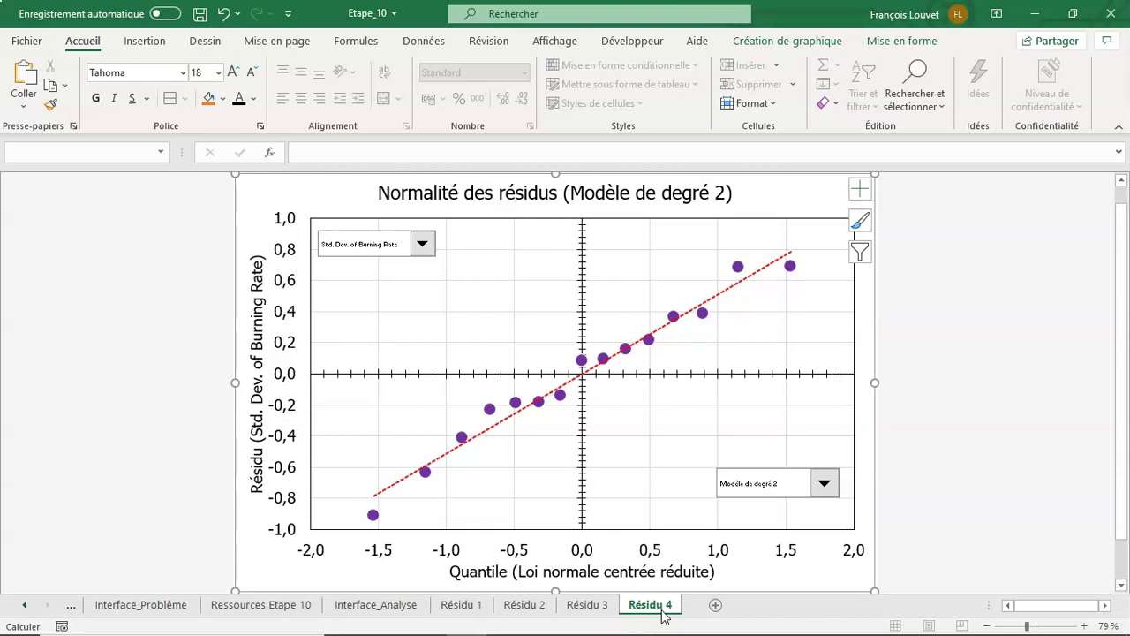
left_click(399, 605)
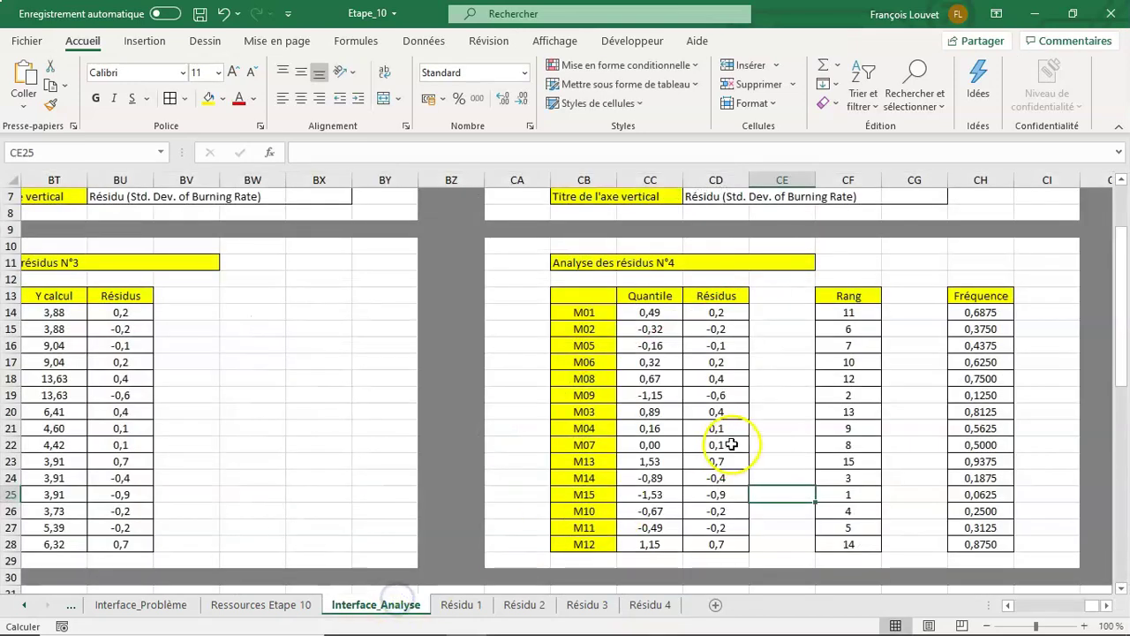
scroll(732, 444, "up", 2)
left_click(700, 234)
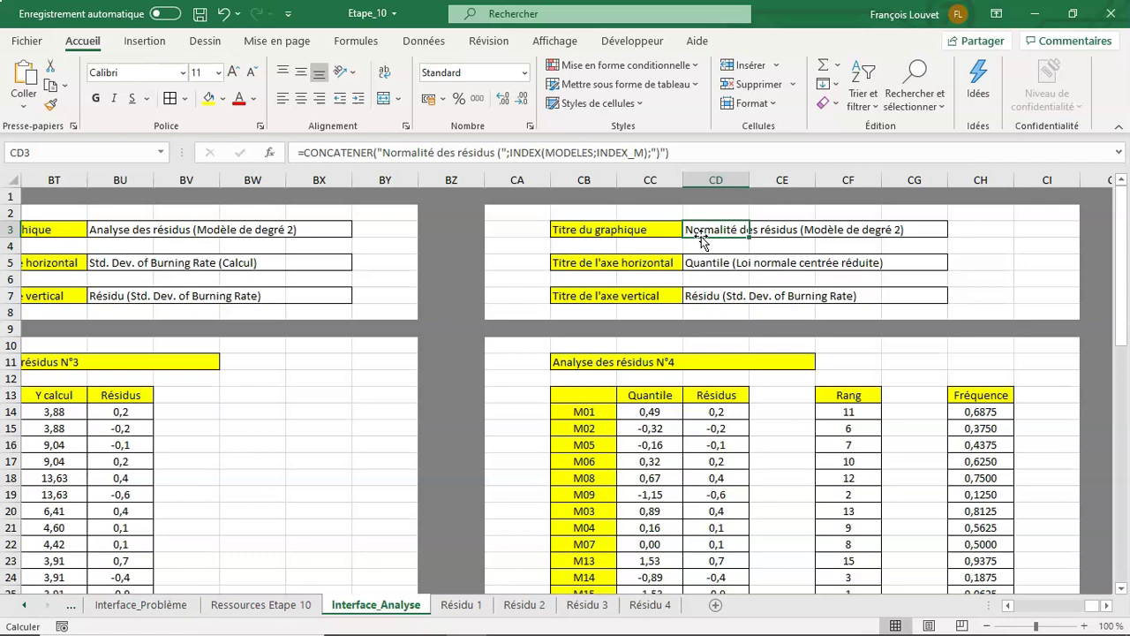
- Check the vertical axis title formula in CD7, then go to the Résidu 4 chart sheet
left_click(710, 300)
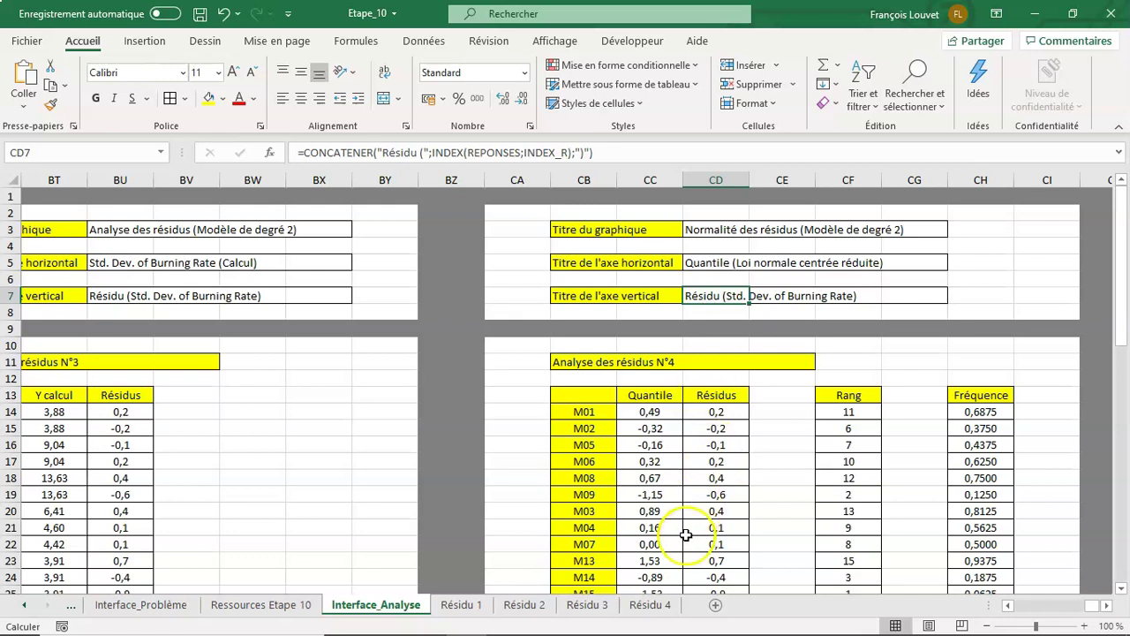
left_click(664, 604)
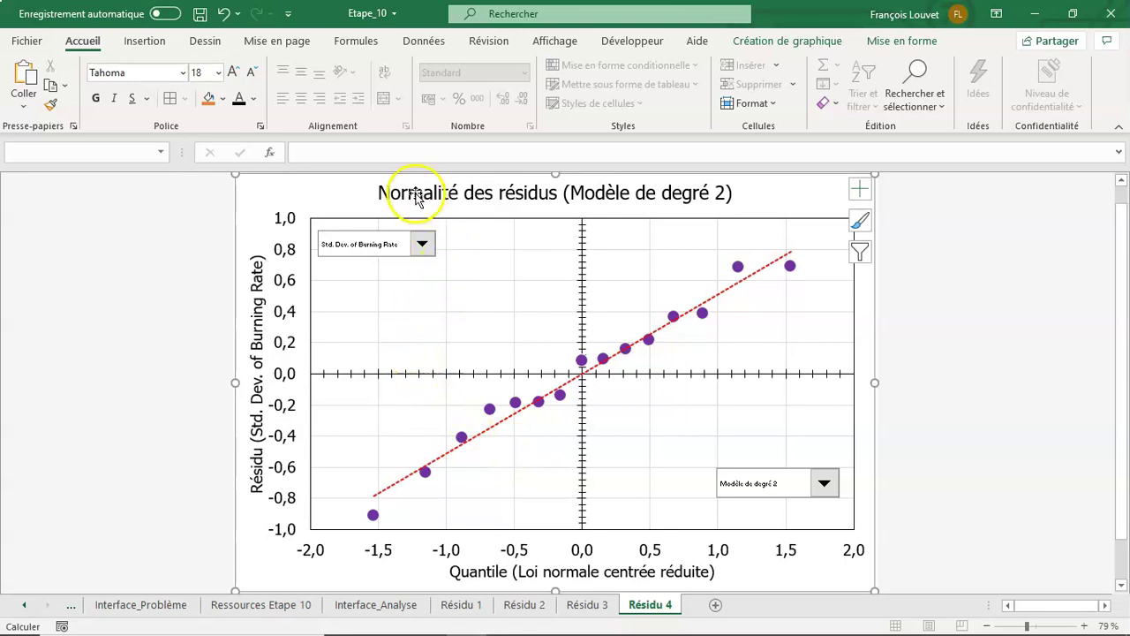
- Plot Burning Rate residuals for Modèle de degré 1 and save the Etape_10 workbook
left_click(431, 246)
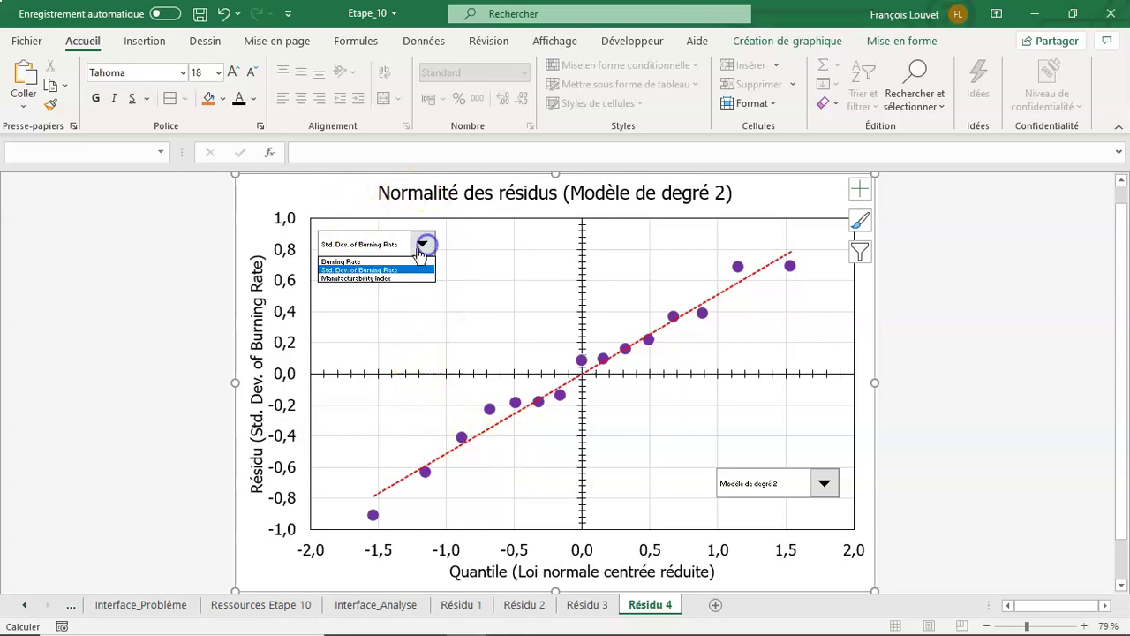
left_click(405, 262)
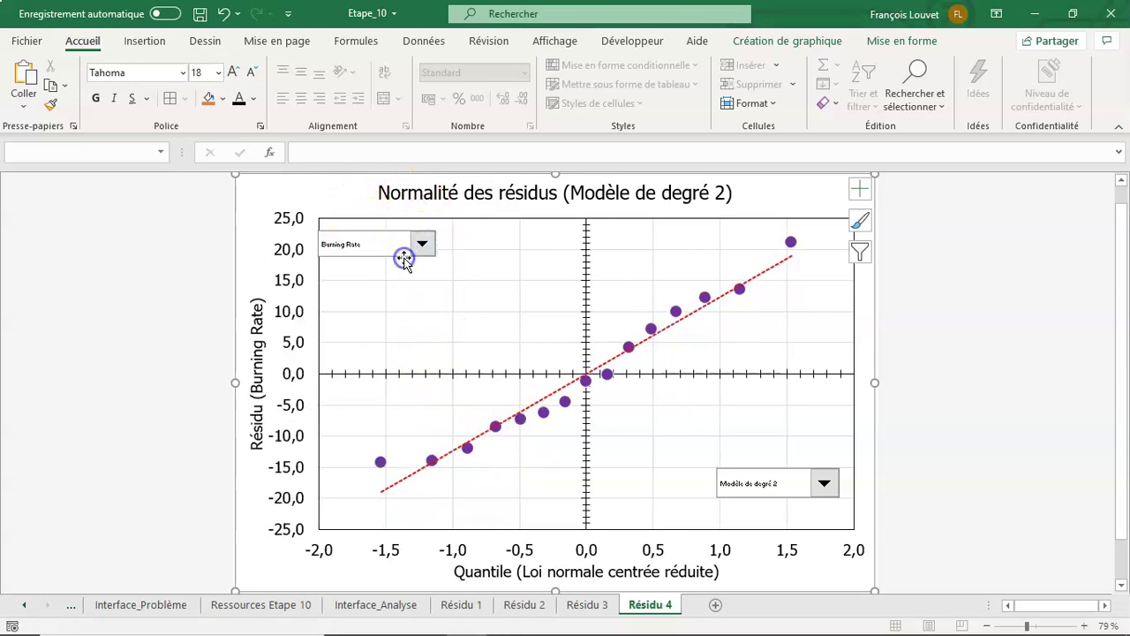
left_click(732, 481)
left_click(749, 502)
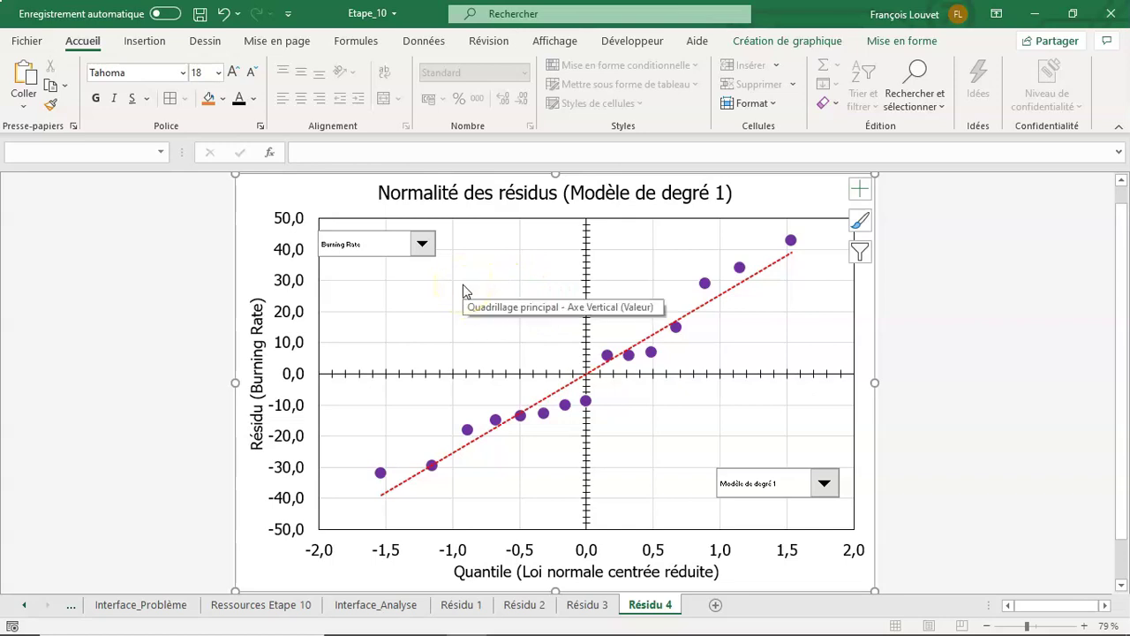
left_click(199, 14)
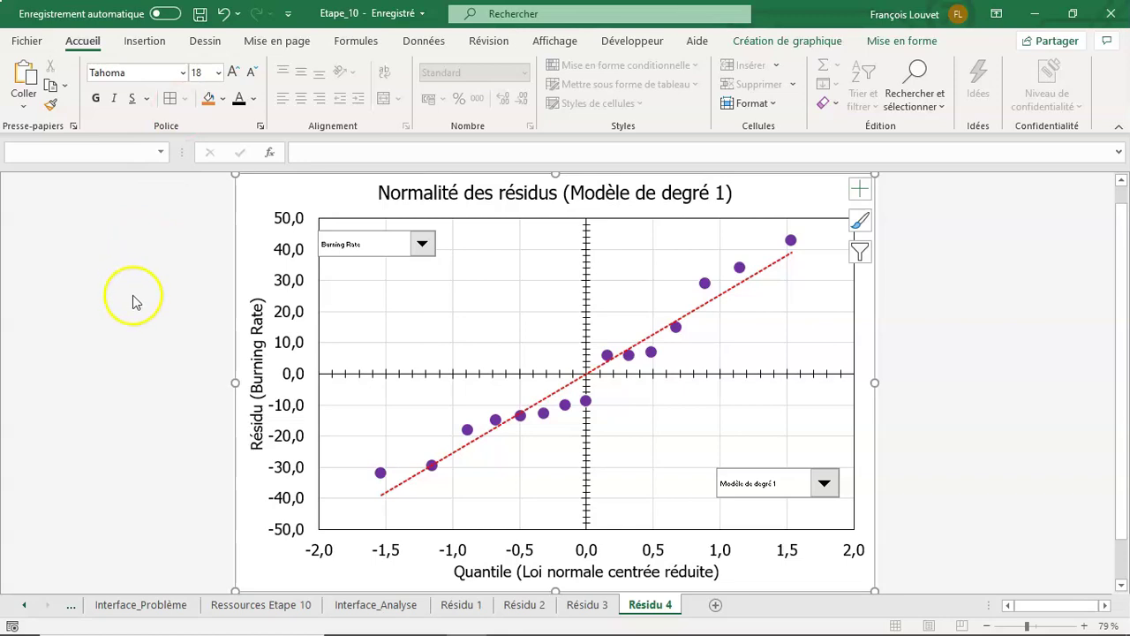
- On the Ressources Etape 10 sheet, select the residual diagram's Y cal. and Rés. columns
left_click(273, 605)
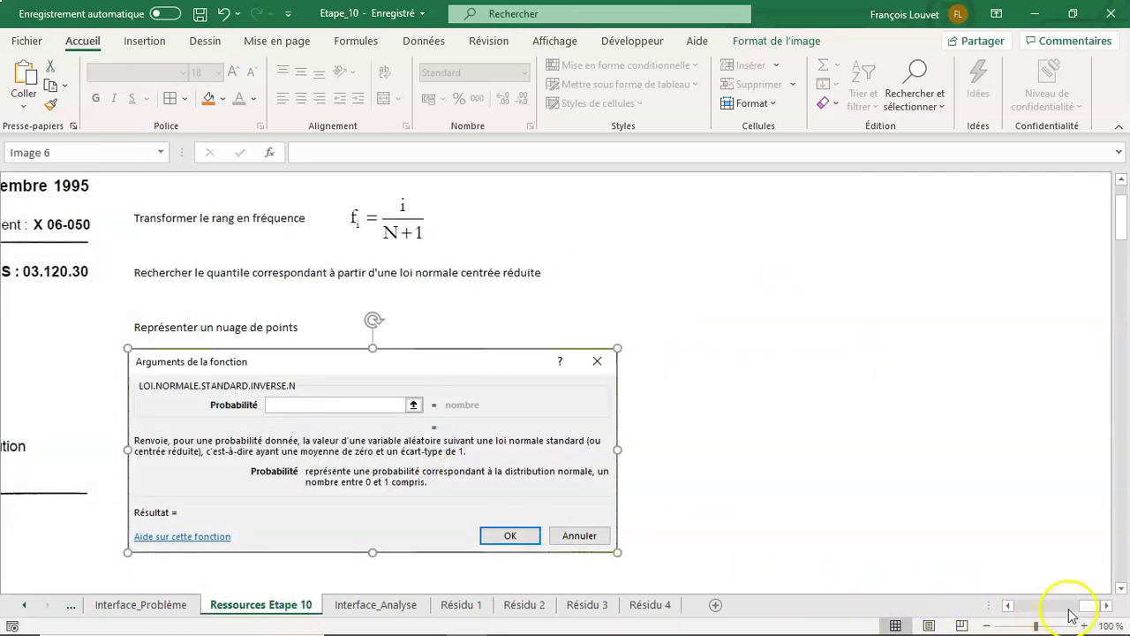
left_click_drag(1079, 609, 1051, 612)
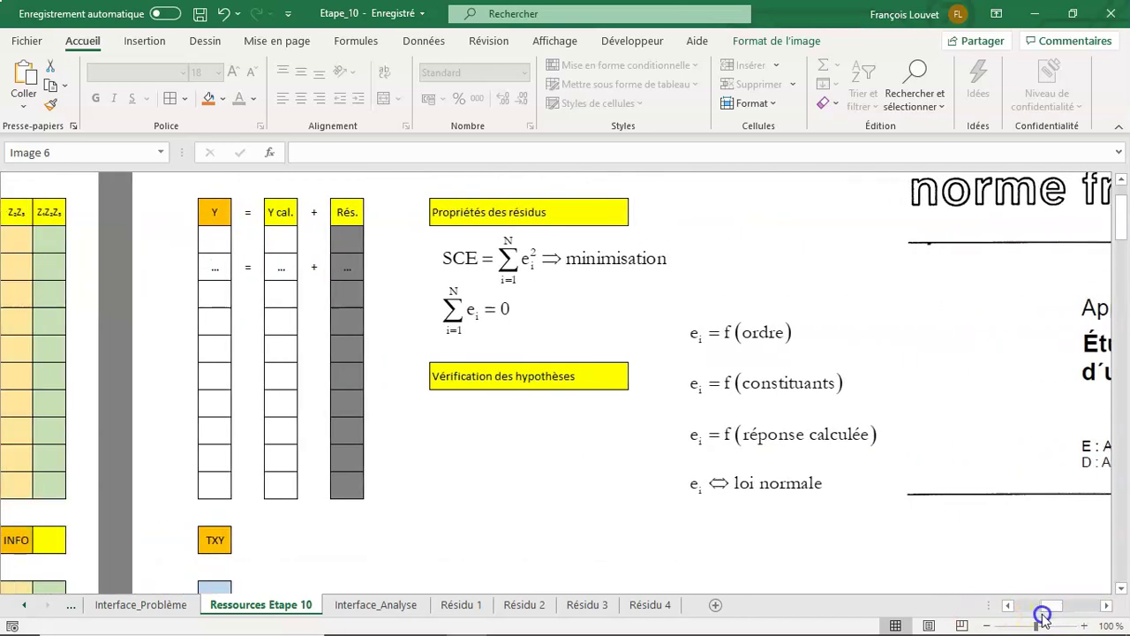
left_click(596, 493)
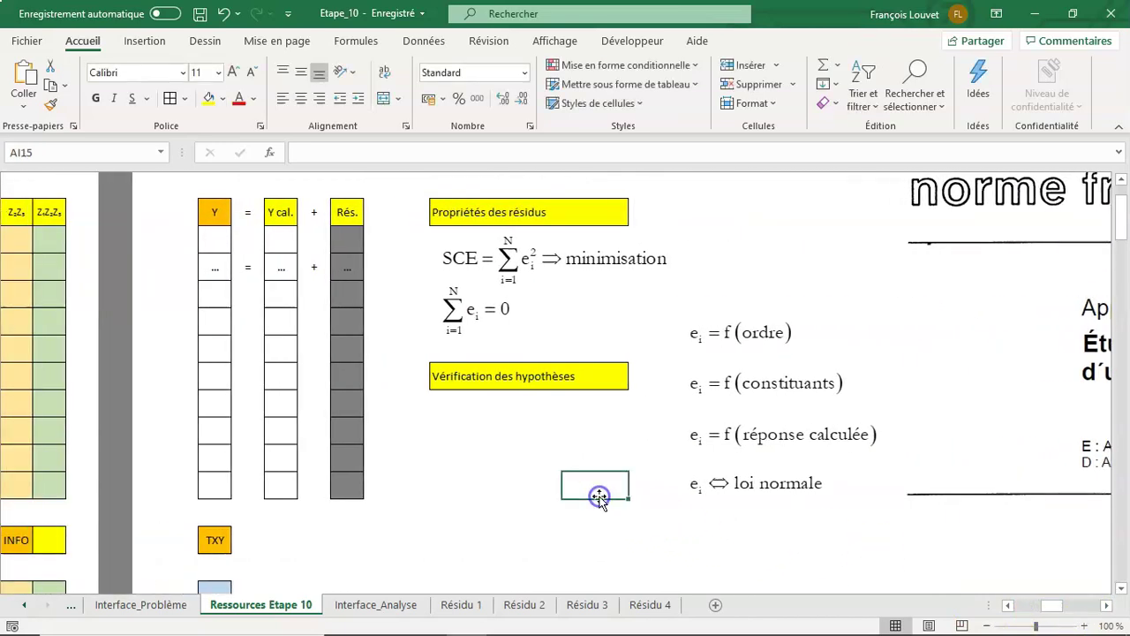
left_click(217, 275)
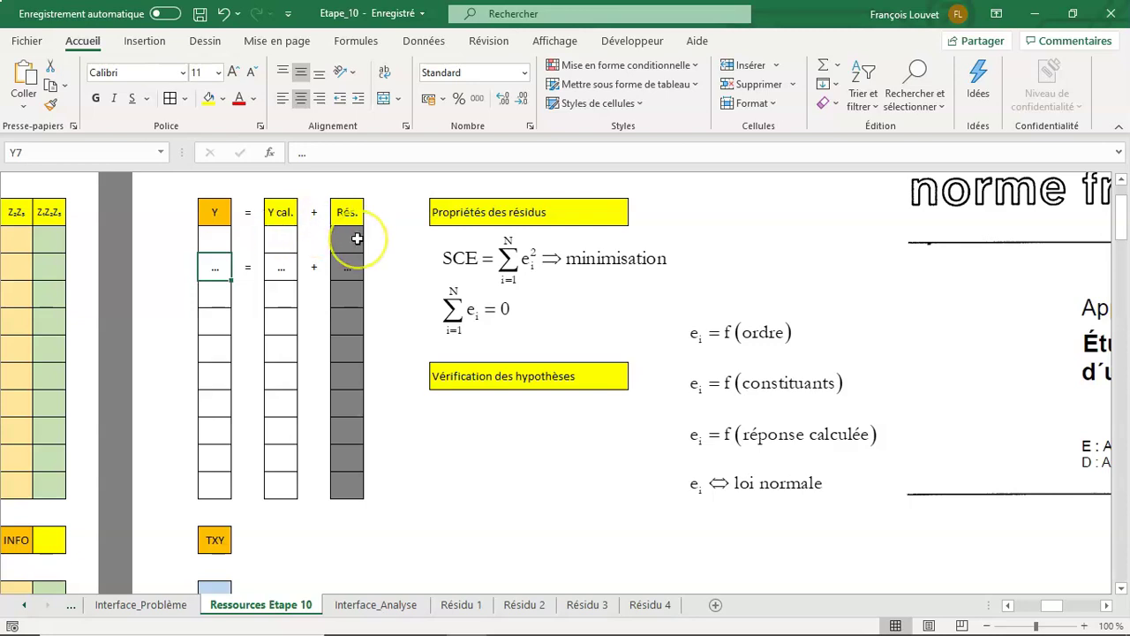
left_click_drag(281, 240, 279, 478)
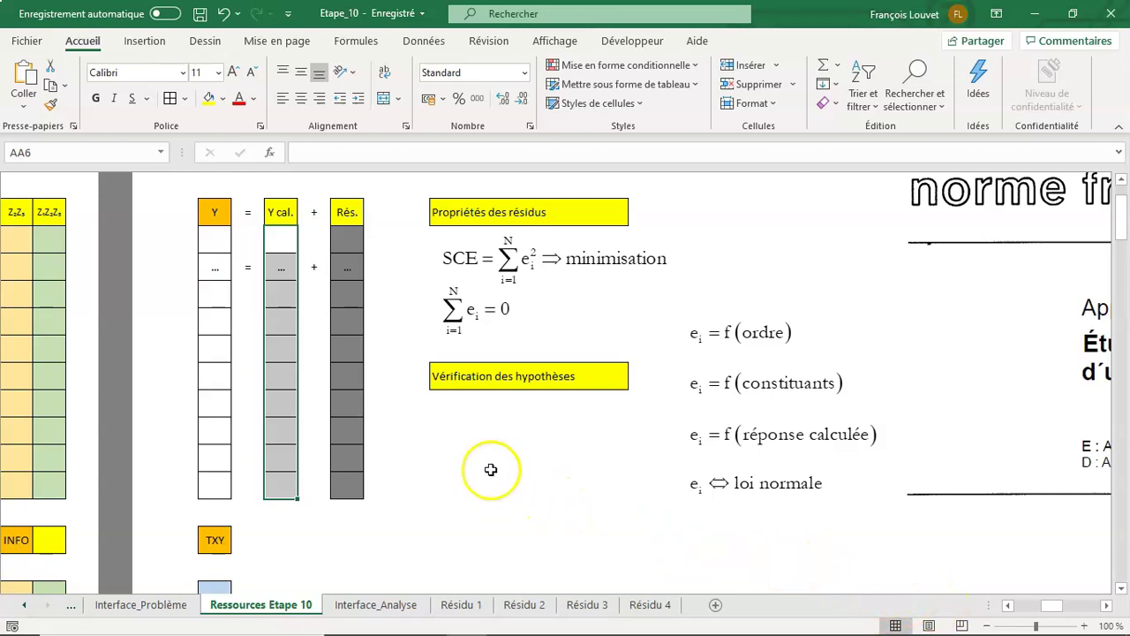
left_click_drag(338, 232, 352, 483)
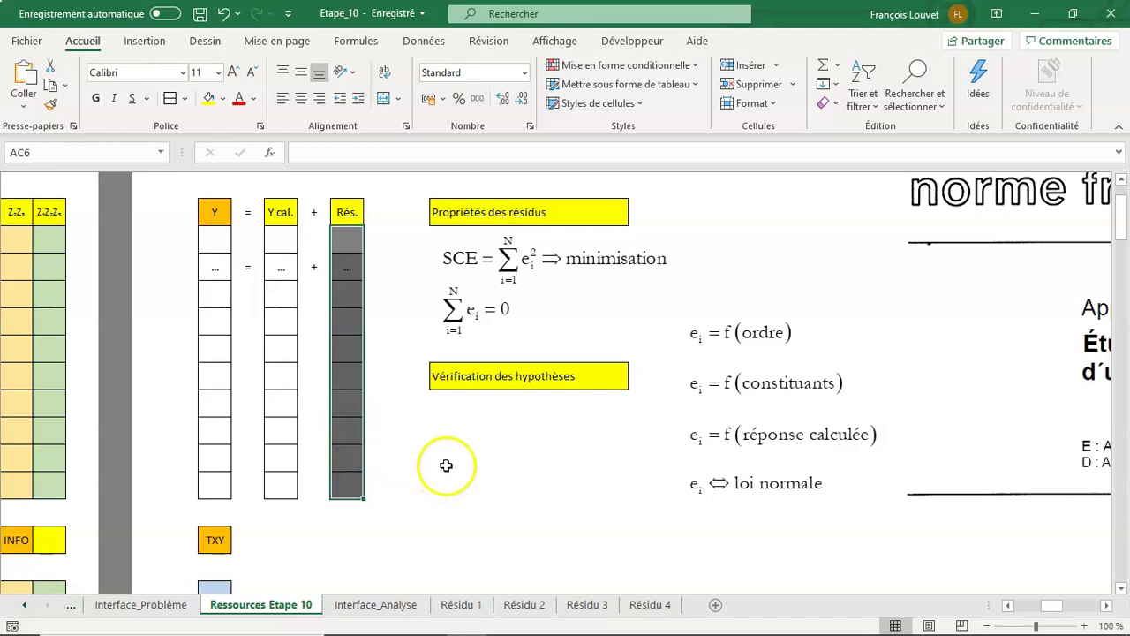
- Look through the Résidu 1, Résidu 2 and Résidu 3 chart sheets in turn
left_click(461, 605)
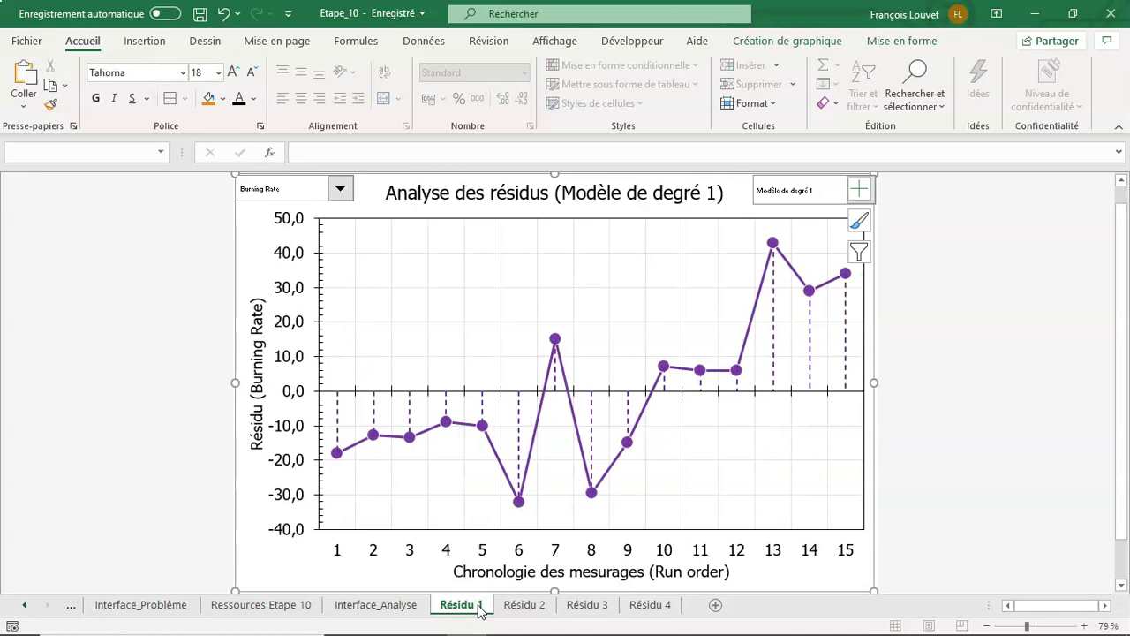
left_click(516, 607)
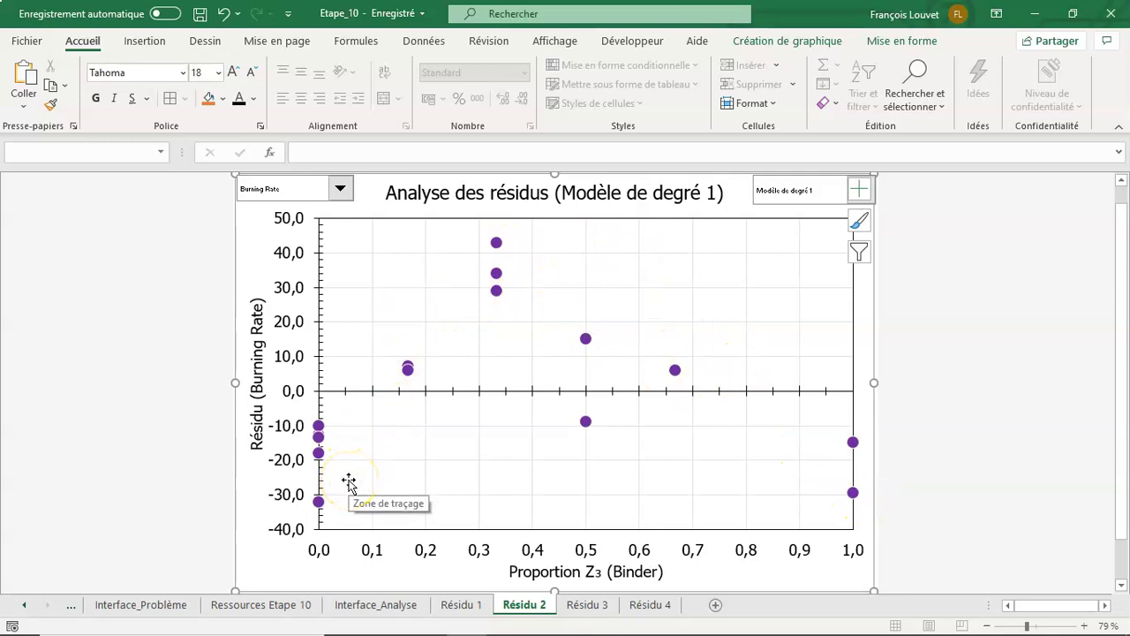
left_click(603, 607)
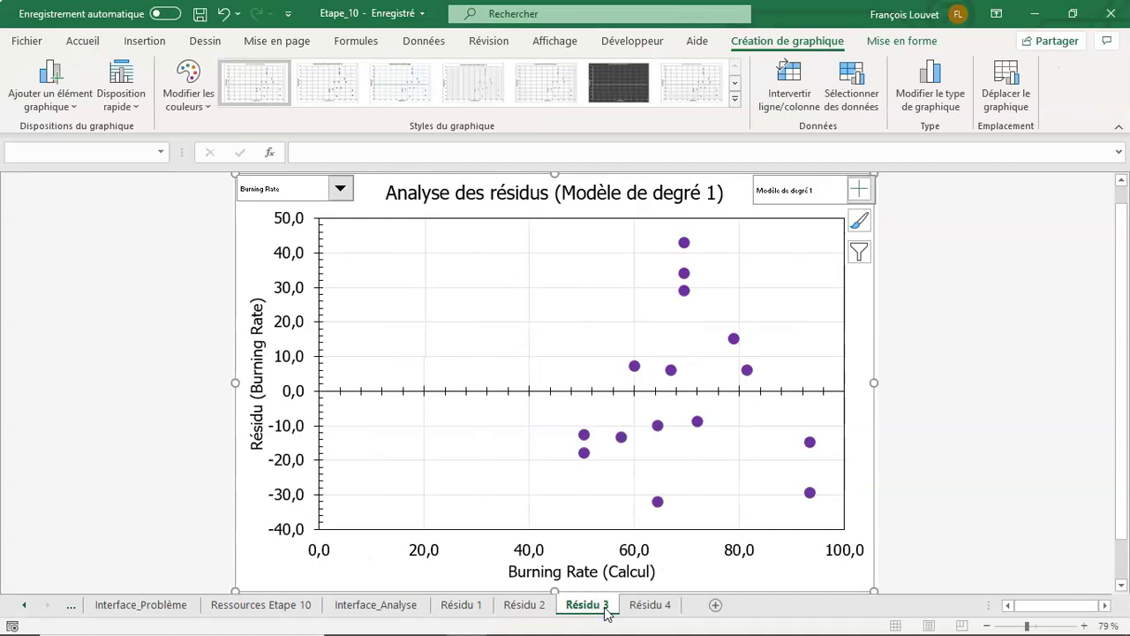
- Switch to the Résidu 4 chart sheet with the Normalité des résidus plot
left_click(632, 606)
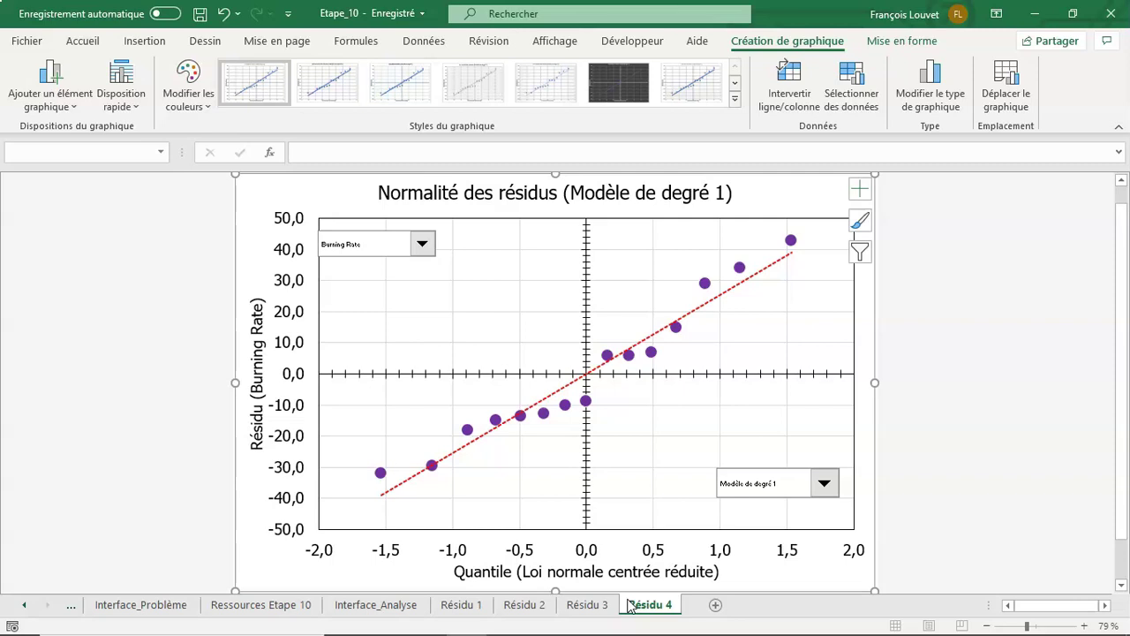
- Return to the Ressources Etape 10 sheet with the residual properties notes
left_click(303, 605)
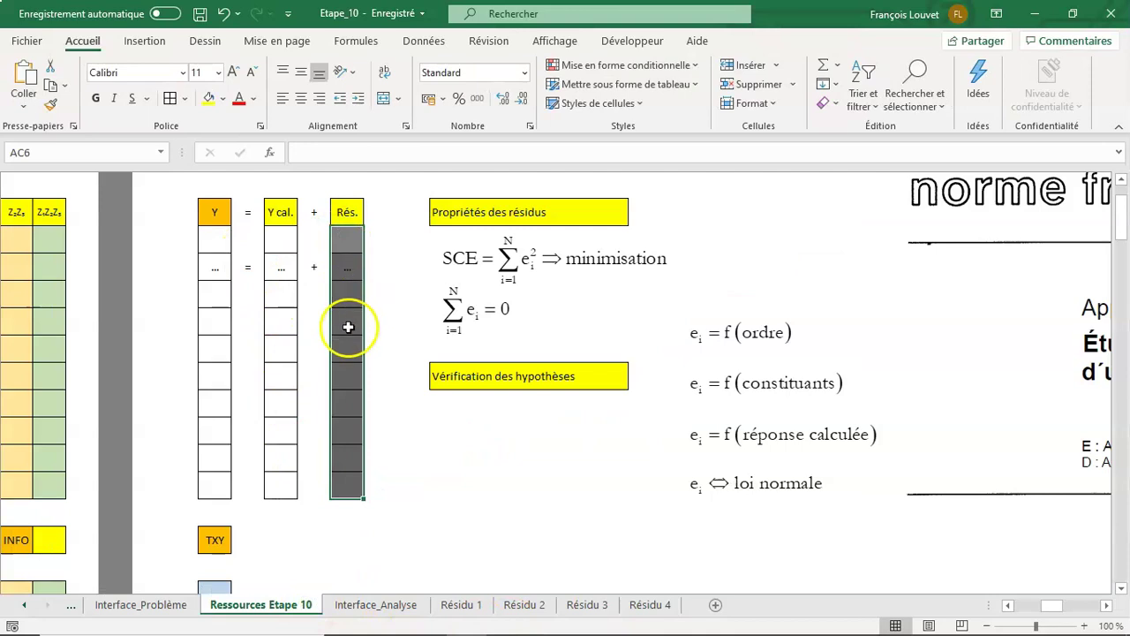